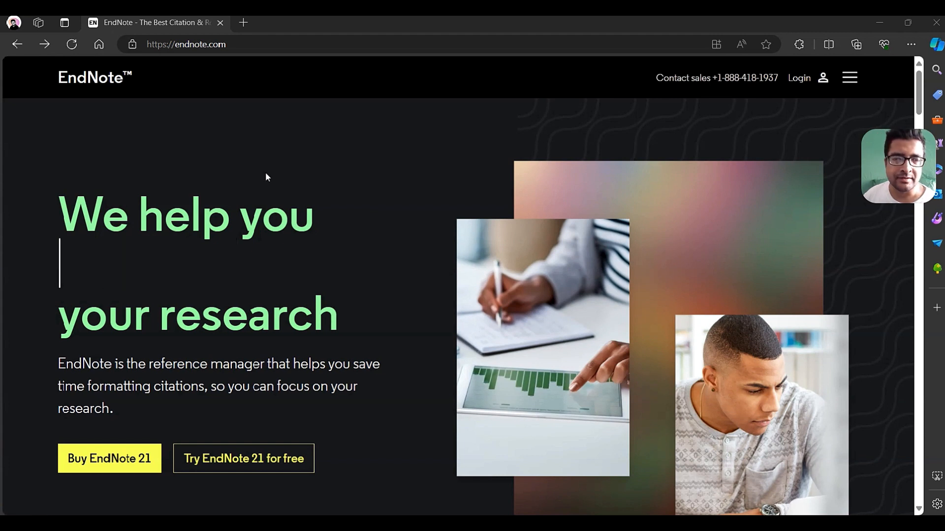
Review the EndNote 21 license options and prices on the purchase page, and return to the EndNote home page
{"action": "scroll", "coordinate": [266, 175], "scroll_direction": "down", "scroll_amount": 5}
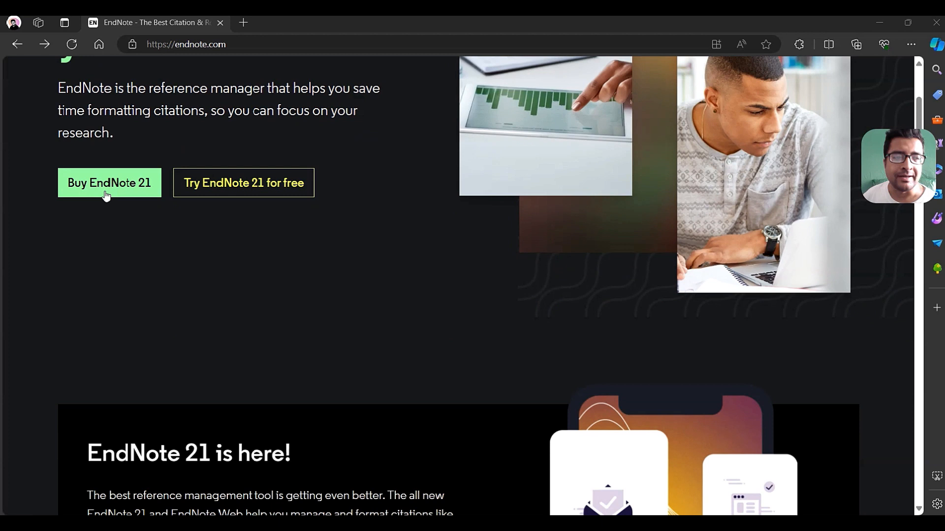
{"action": "left_click", "coordinate": [109, 187]}
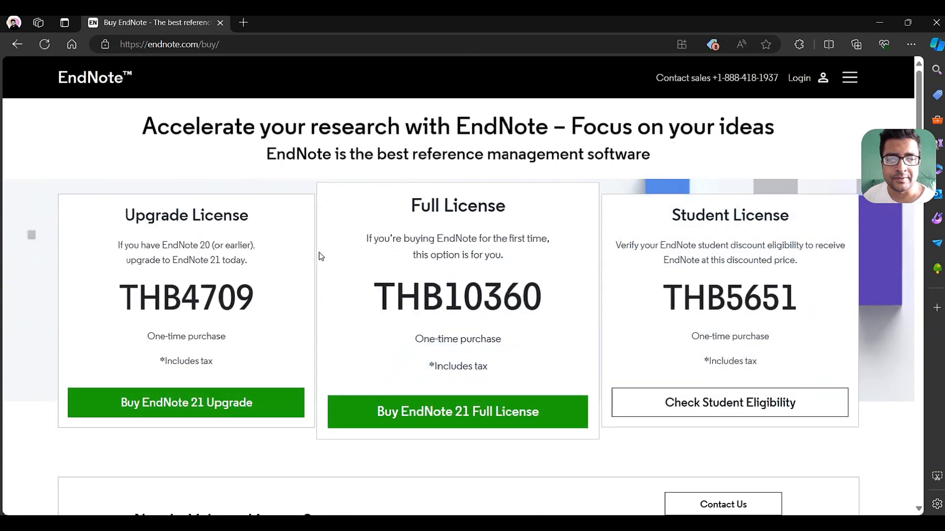
{"action": "scroll", "coordinate": [171, 244], "scroll_direction": "down", "scroll_amount": 3}
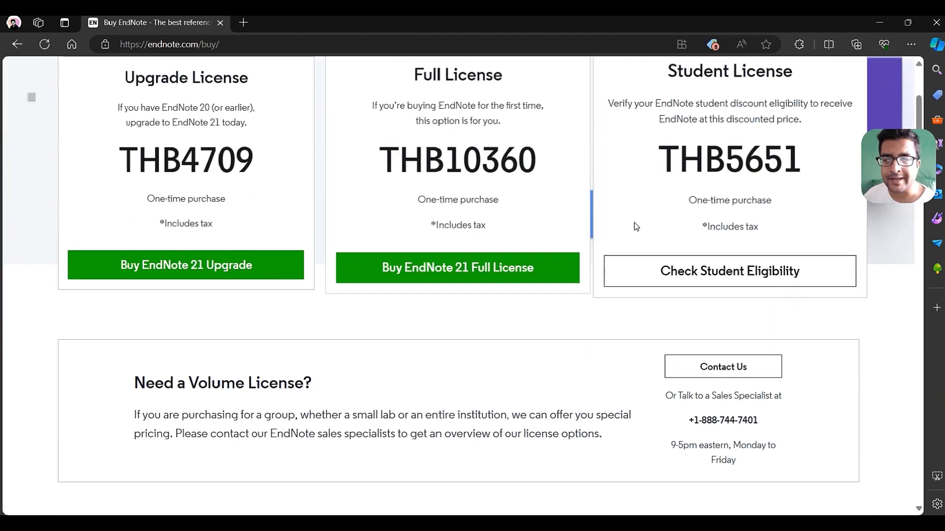
{"action": "scroll", "coordinate": [609, 224], "scroll_direction": "down", "scroll_amount": 4}
{"action": "scroll", "coordinate": [476, 255], "scroll_direction": "up", "scroll_amount": 7}
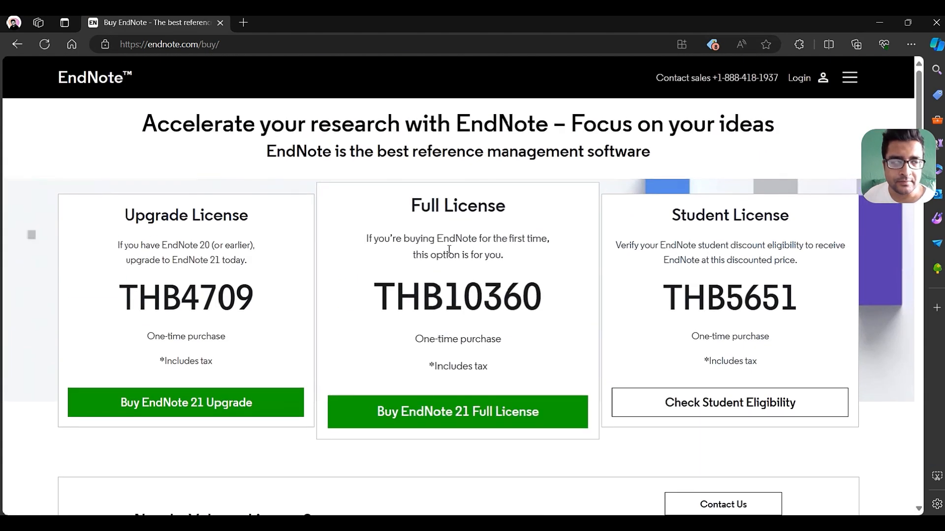
{"action": "left_click", "coordinate": [91, 86]}
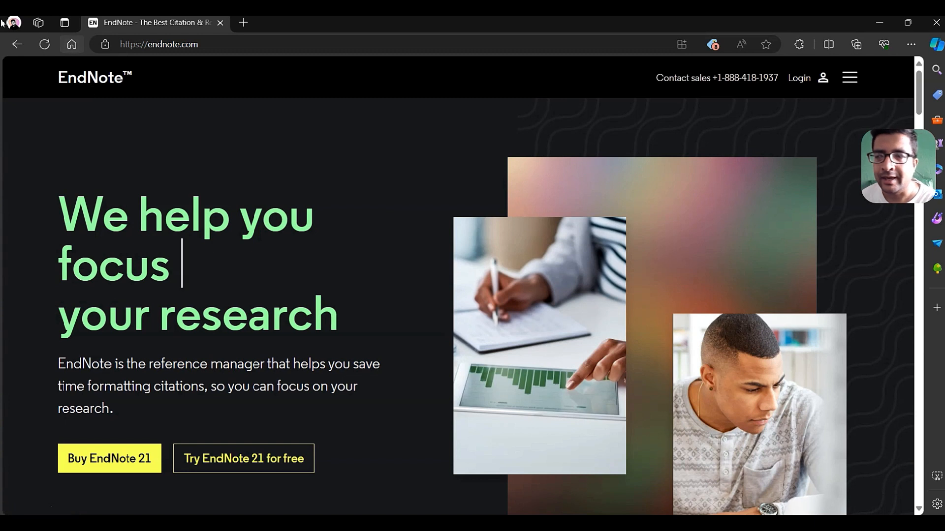
Switch from the browser to the EndNote desktop library and collapse the My Tags section
{"action": "left_click", "coordinate": [884, 22]}
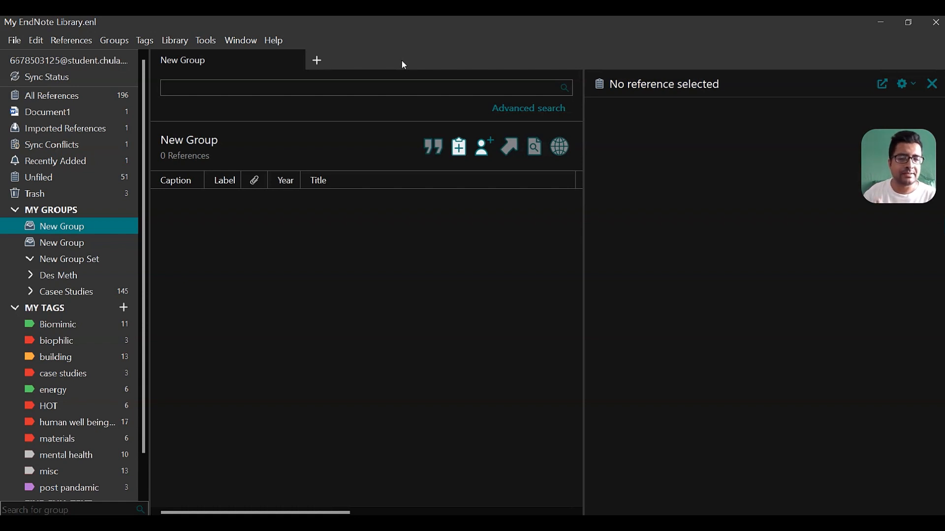
{"action": "left_click", "coordinate": [17, 308]}
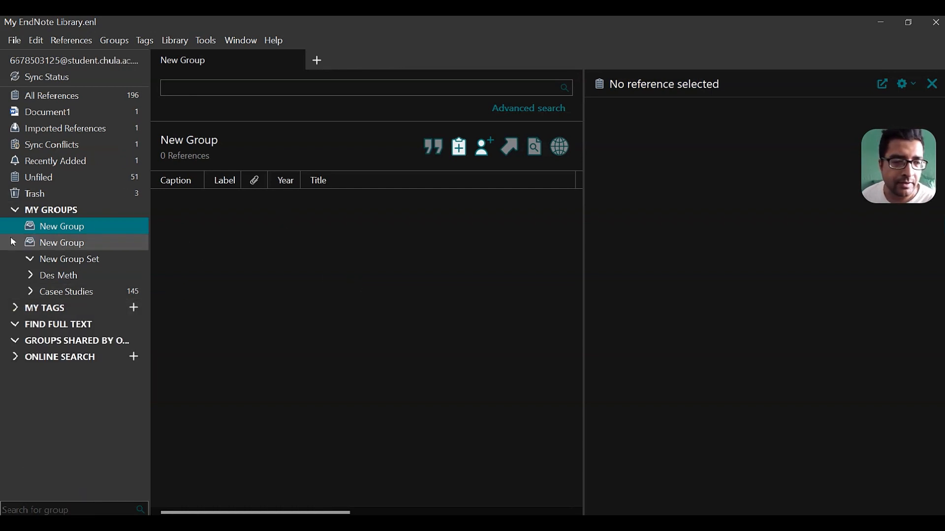
Open the dialog for importing a single file into the library
{"action": "left_click", "coordinate": [14, 41]}
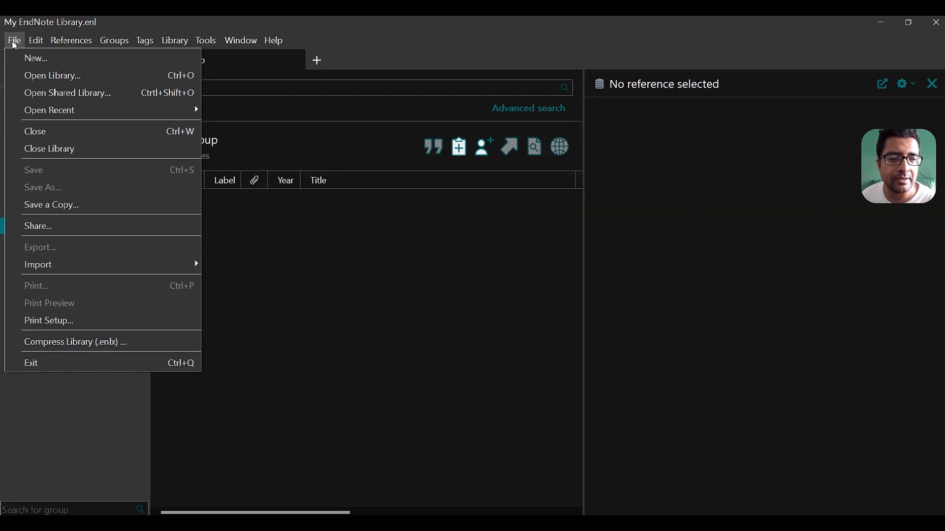
{"action": "mouse_move", "coordinate": [183, 269]}
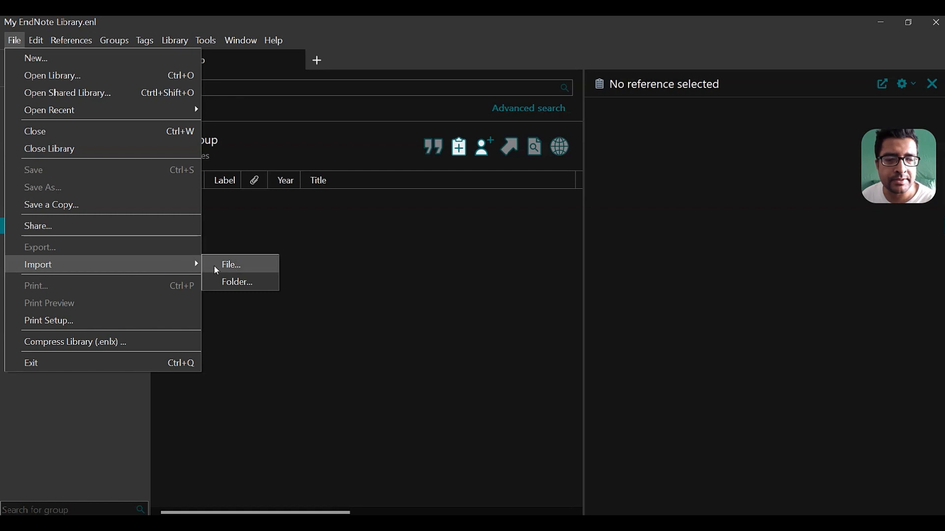
{"action": "left_click", "coordinate": [248, 269]}
{"action": "left_click_drag", "start_coordinate": [433, 206], "coordinate": [384, 169]}
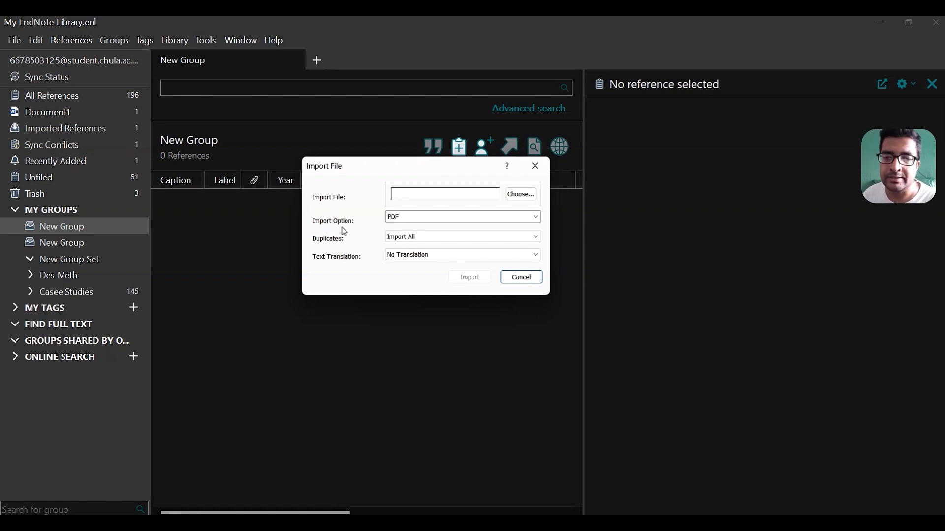
Try the Reference Manager (RIS) import option and set the import option back to PDF
{"action": "left_click", "coordinate": [418, 219]}
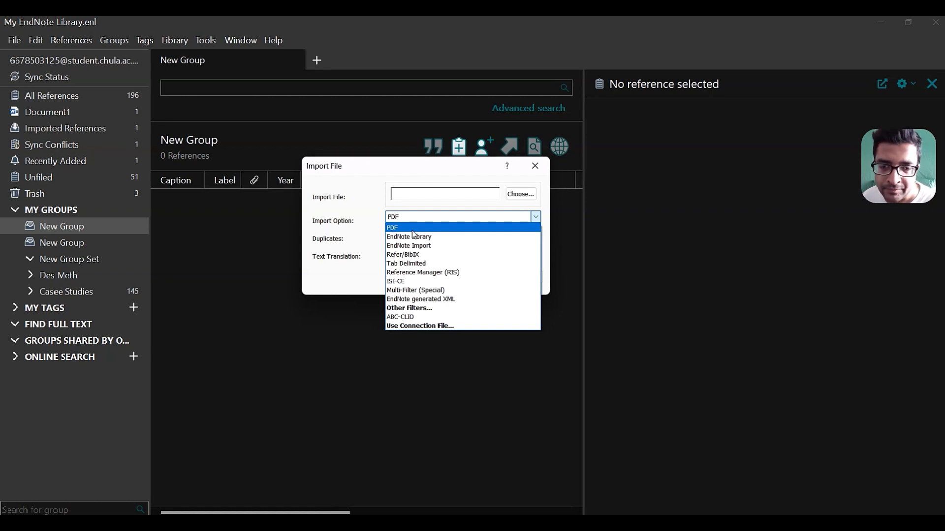
{"action": "left_click", "coordinate": [456, 273]}
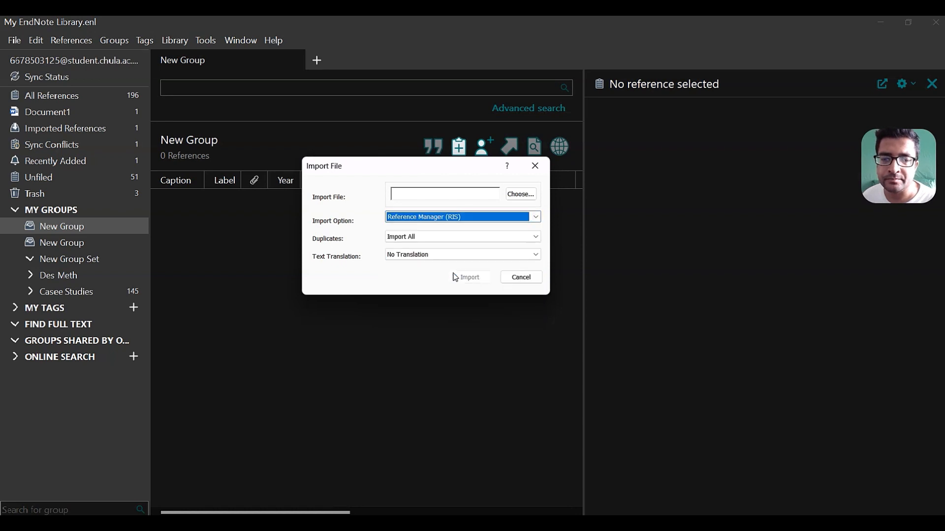
{"action": "left_click", "coordinate": [456, 220]}
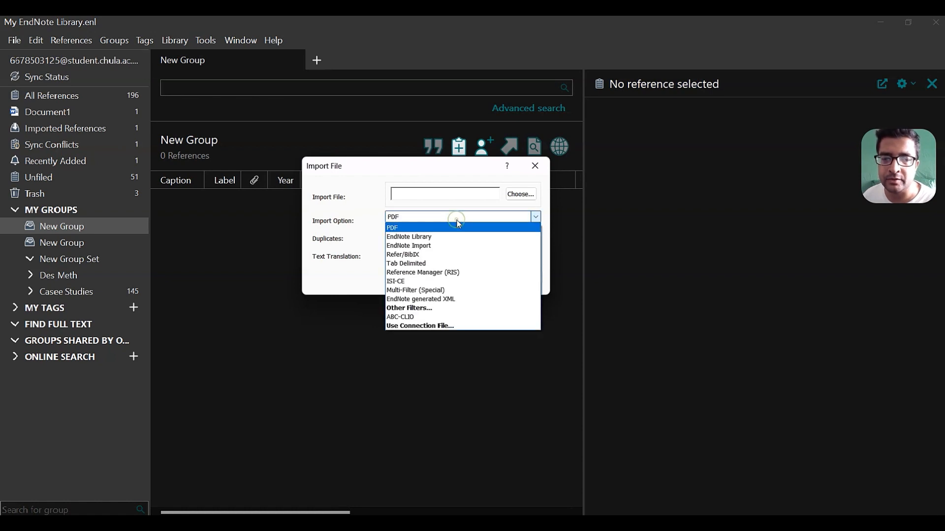
{"action": "left_click", "coordinate": [411, 228]}
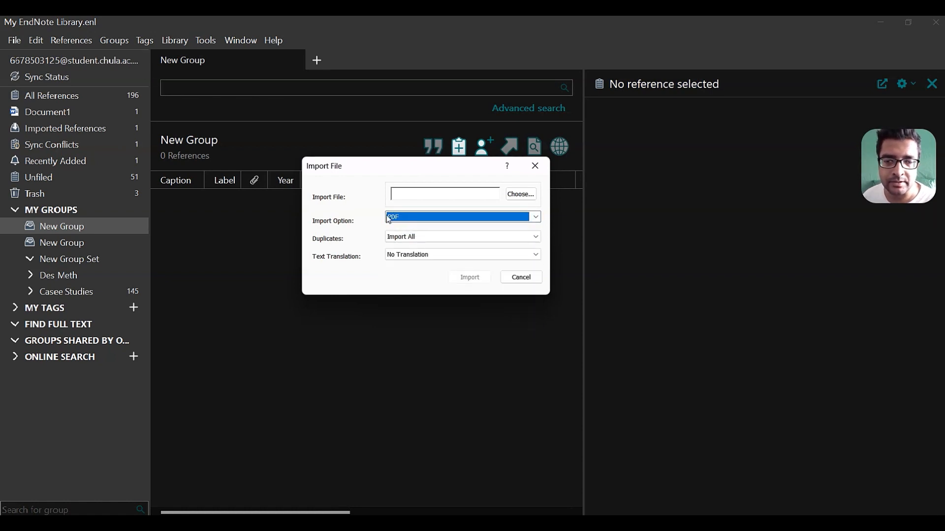
Import Biomimicry_Architecture_for_Healthy_Built_Environm.pdf from the Literature Review folder into the library as a PDF
{"action": "left_click", "coordinate": [522, 195]}
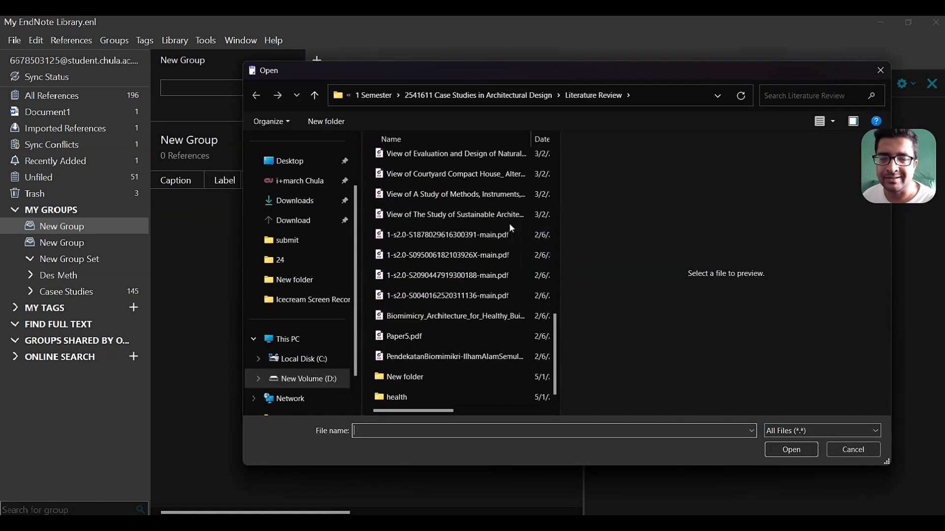
{"action": "left_click", "coordinate": [462, 256]}
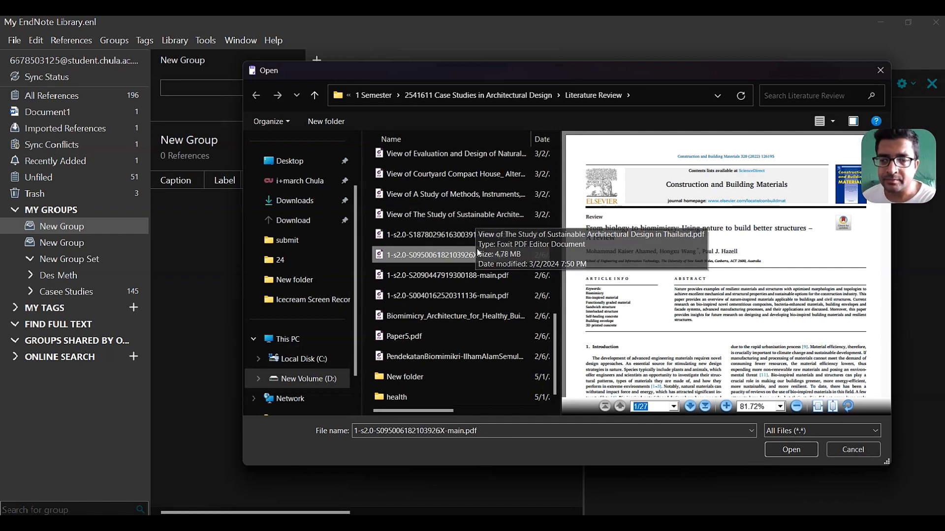
{"action": "left_click", "coordinate": [471, 276]}
{"action": "left_click", "coordinate": [453, 300]}
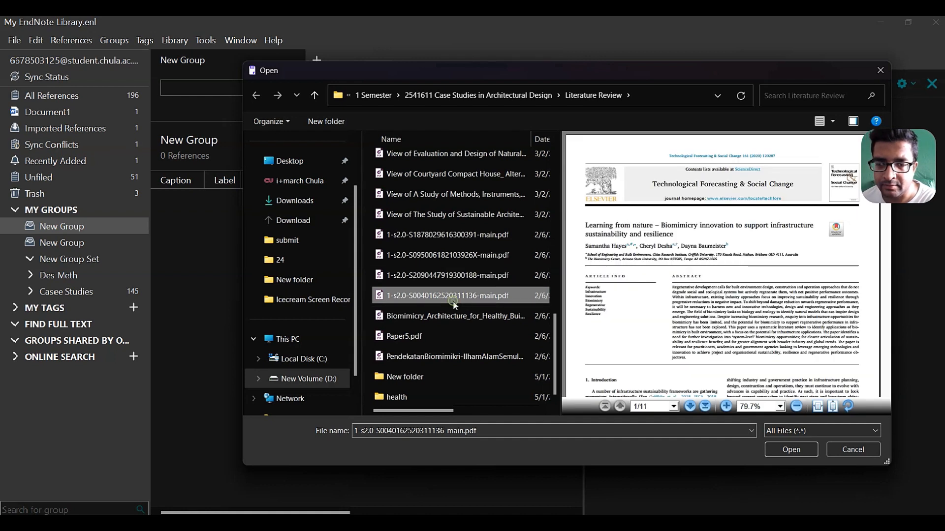
{"action": "left_click", "coordinate": [452, 316]}
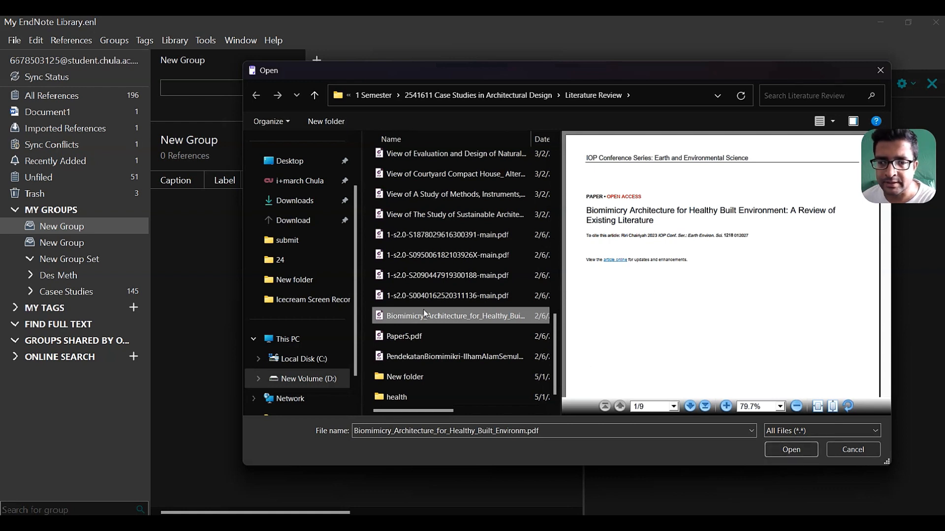
{"action": "left_click", "coordinate": [781, 450]}
{"action": "left_click", "coordinate": [469, 277]}
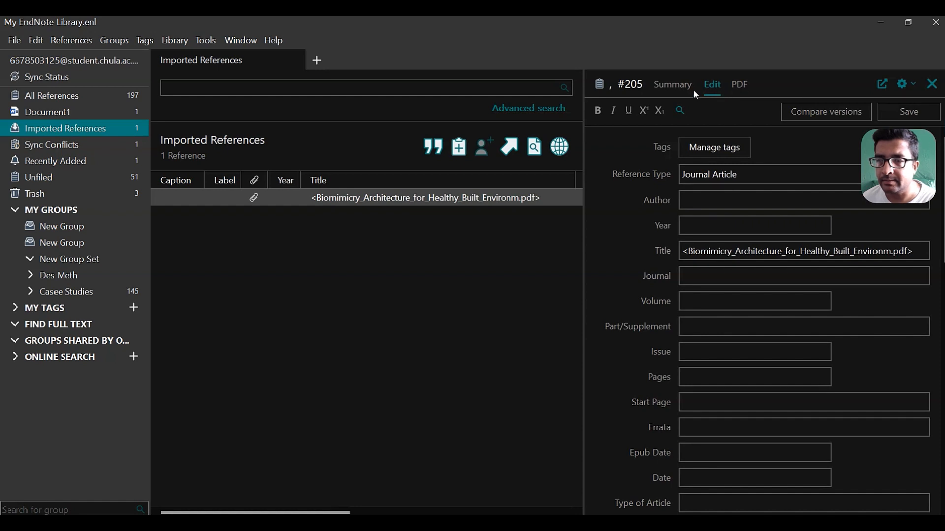
Examine the imported reference's details and read through the first pages of its attached PDF
{"action": "left_click", "coordinate": [675, 91]}
{"action": "left_click", "coordinate": [709, 88]}
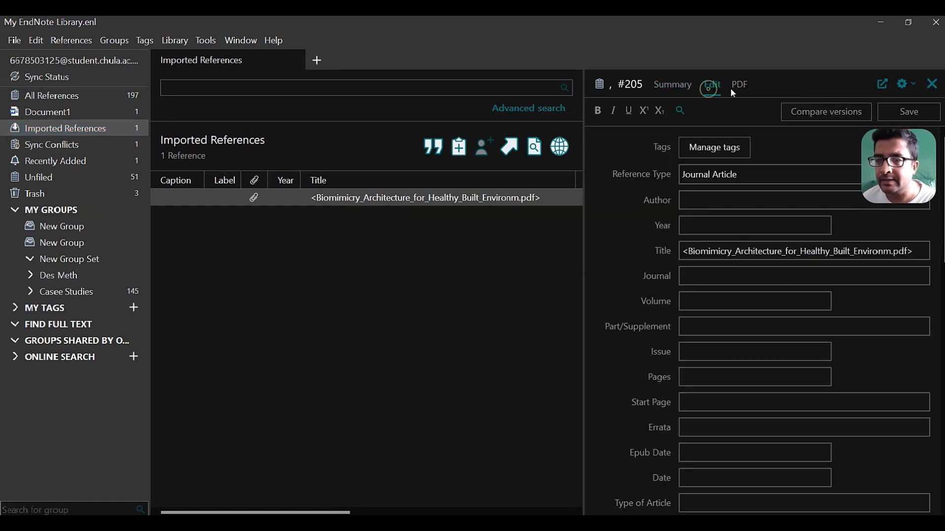
{"action": "left_click", "coordinate": [733, 87]}
{"action": "scroll", "coordinate": [668, 306], "scroll_direction": "down", "scroll_amount": 10}
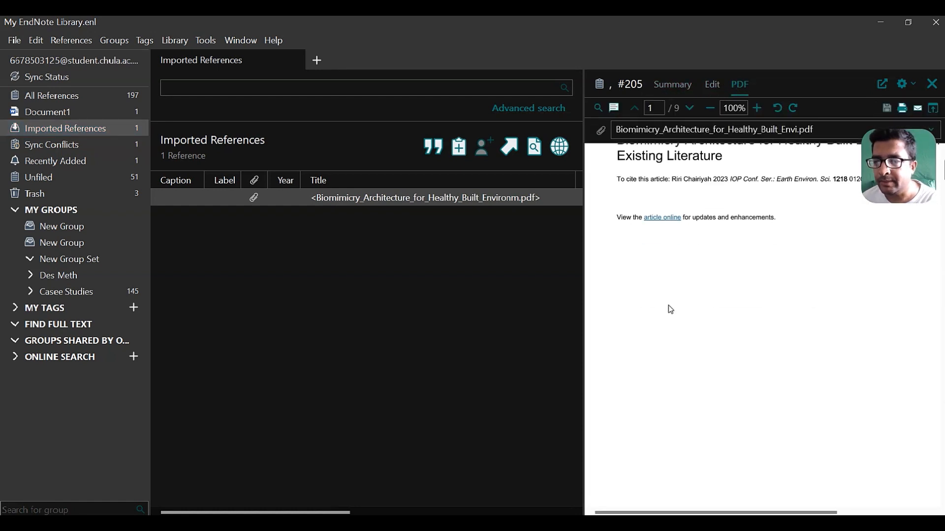
{"action": "scroll", "coordinate": [671, 309], "scroll_direction": "down", "scroll_amount": 5}
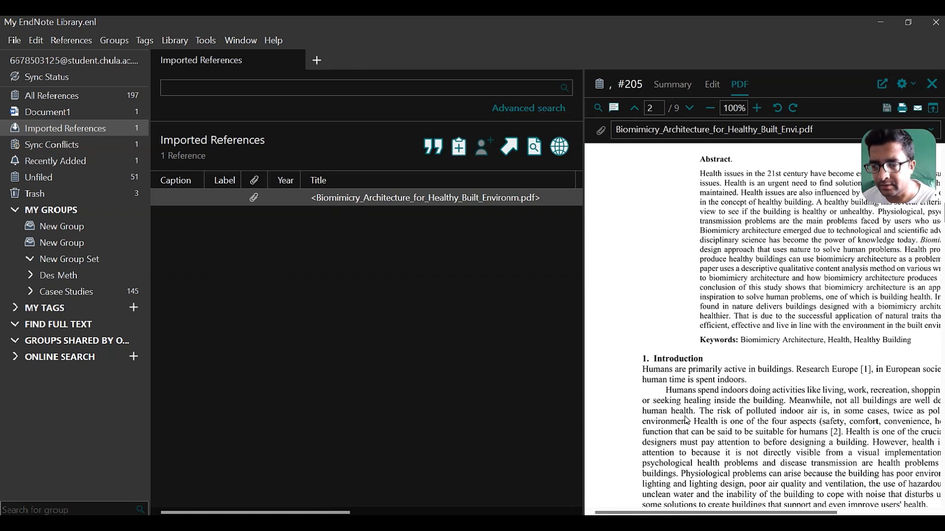
{"action": "left_click_drag", "start_coordinate": [669, 512], "coordinate": [706, 513]}
{"action": "scroll", "coordinate": [678, 411], "scroll_direction": "down", "scroll_amount": 5}
{"action": "scroll", "coordinate": [679, 394], "scroll_direction": "up", "scroll_amount": 10}
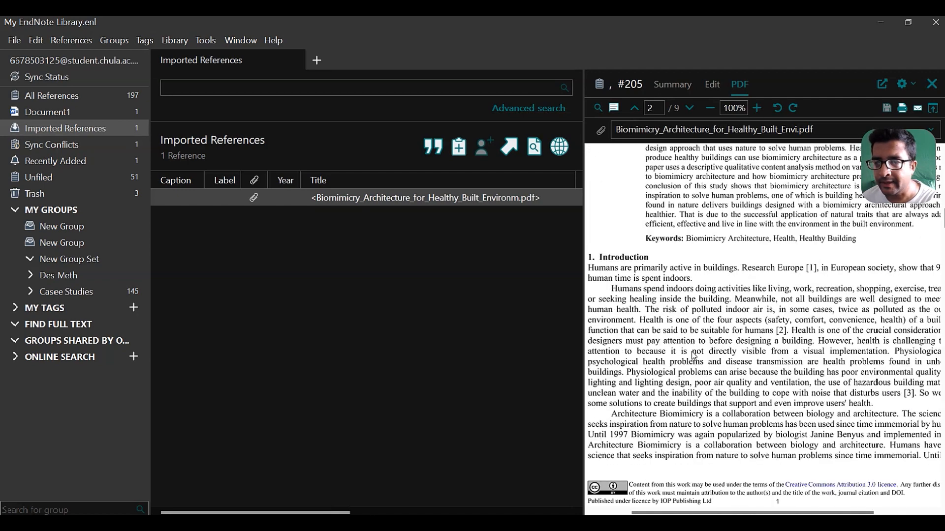
{"action": "scroll", "coordinate": [684, 356], "scroll_direction": "down", "scroll_amount": 8}
{"action": "scroll", "coordinate": [659, 246], "scroll_direction": "up", "scroll_amount": 3}
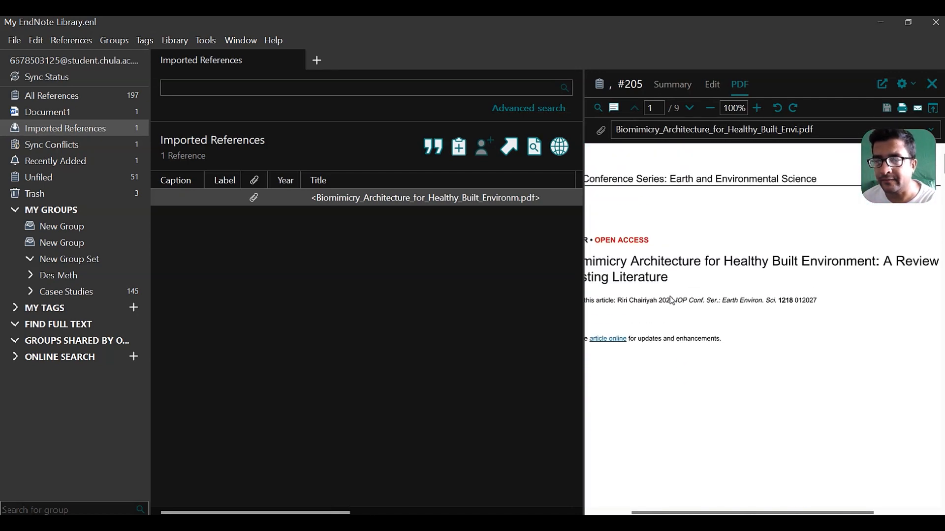
Open the attached PDF in Foxit PDF Editor, look through its pages, and close the editor
{"action": "right_click", "coordinate": [654, 205]}
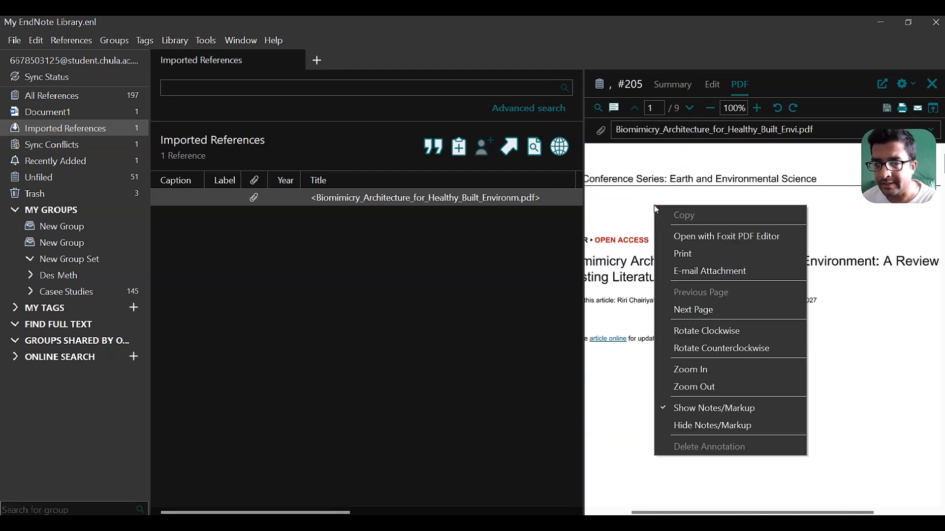
{"action": "left_click", "coordinate": [694, 237]}
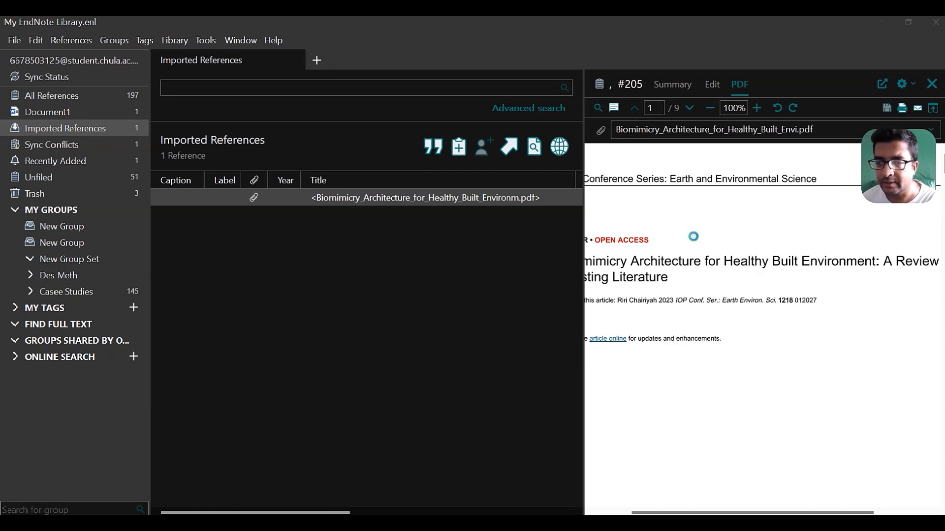
{"action": "scroll", "coordinate": [652, 285], "scroll_direction": "down", "scroll_amount": 8}
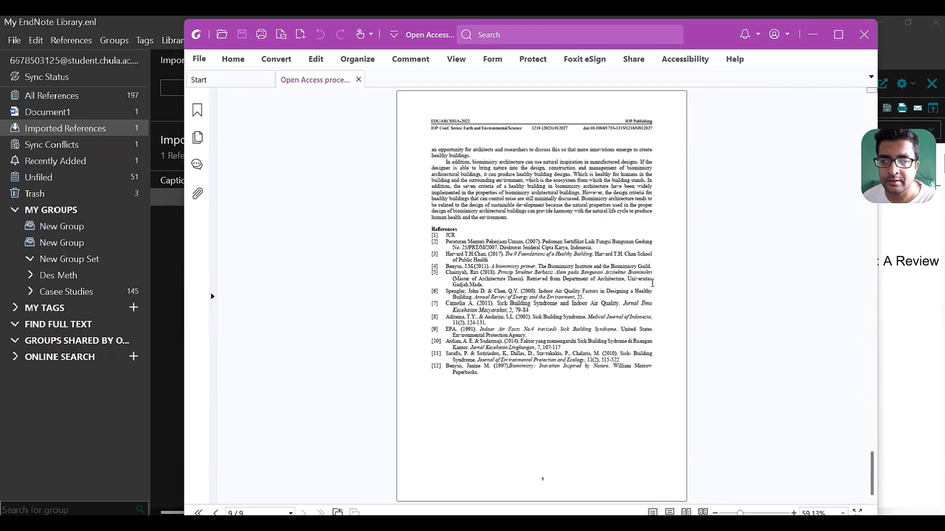
{"action": "scroll", "coordinate": [653, 288], "scroll_direction": "up", "scroll_amount": 7}
{"action": "scroll", "coordinate": [653, 288], "scroll_direction": "up", "scroll_amount": 3}
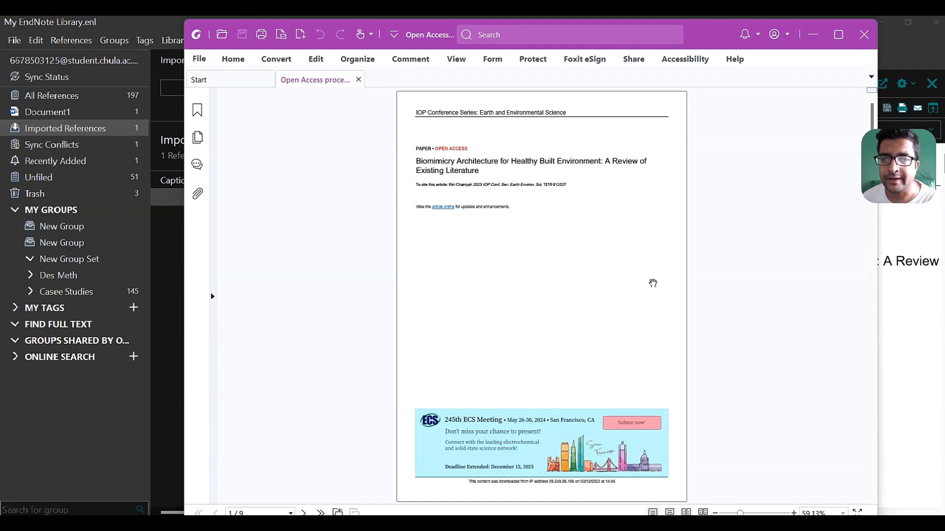
{"action": "left_click", "coordinate": [860, 47]}
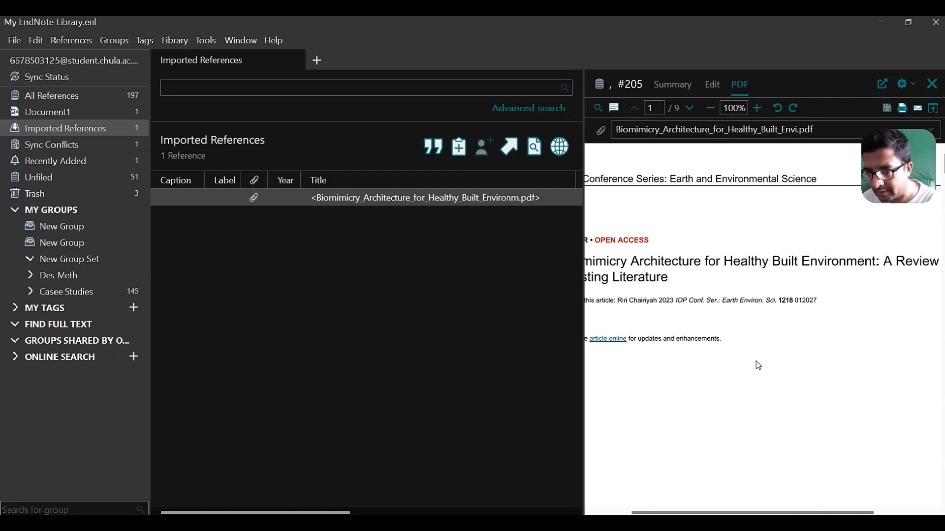
View the attached PDF at 80% and compare its citation details with the reference's editable bibliographic fields
{"action": "left_click", "coordinate": [716, 111]}
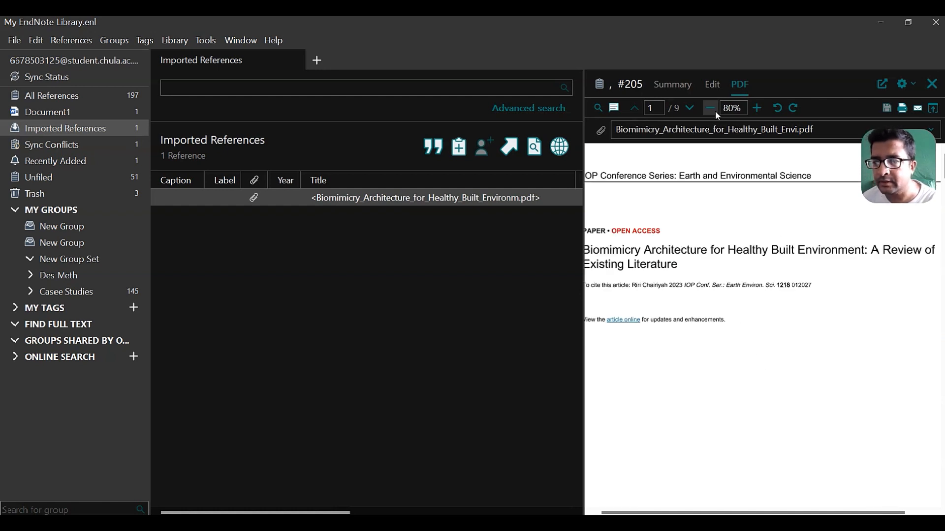
{"action": "left_click", "coordinate": [713, 86]}
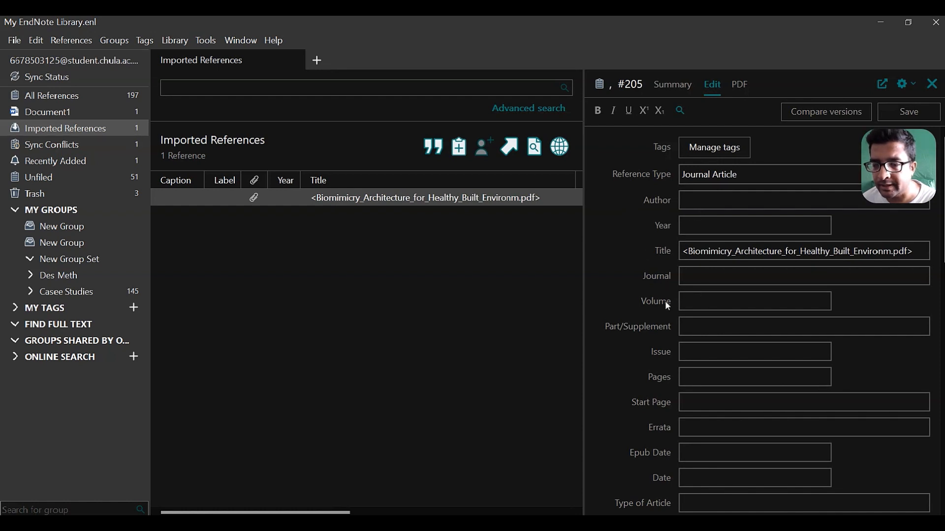
{"action": "scroll", "coordinate": [668, 306], "scroll_direction": "down", "scroll_amount": 12}
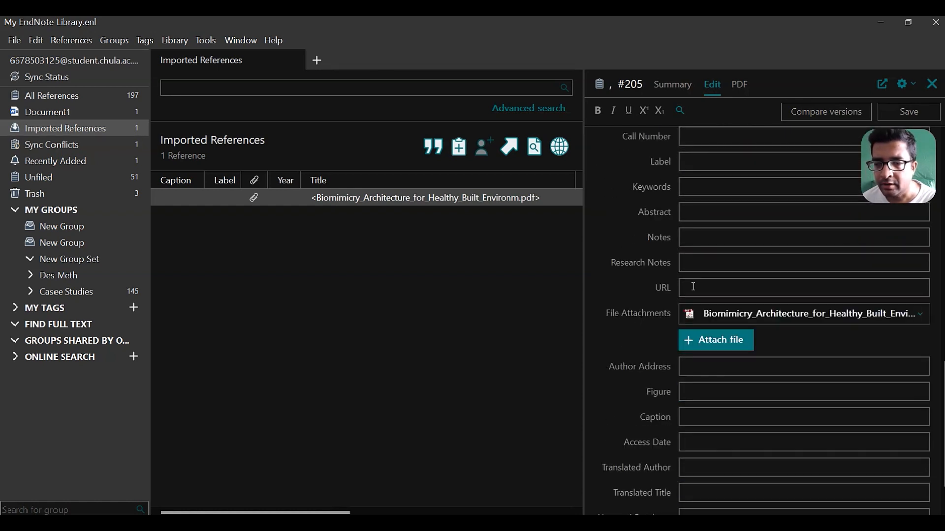
{"action": "scroll", "coordinate": [692, 285], "scroll_direction": "down", "scroll_amount": 2}
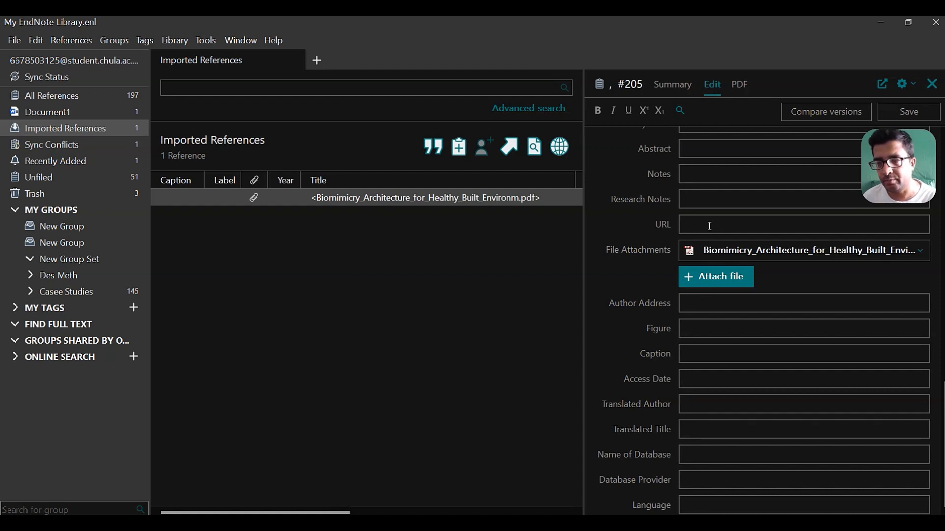
{"action": "left_click", "coordinate": [738, 85]}
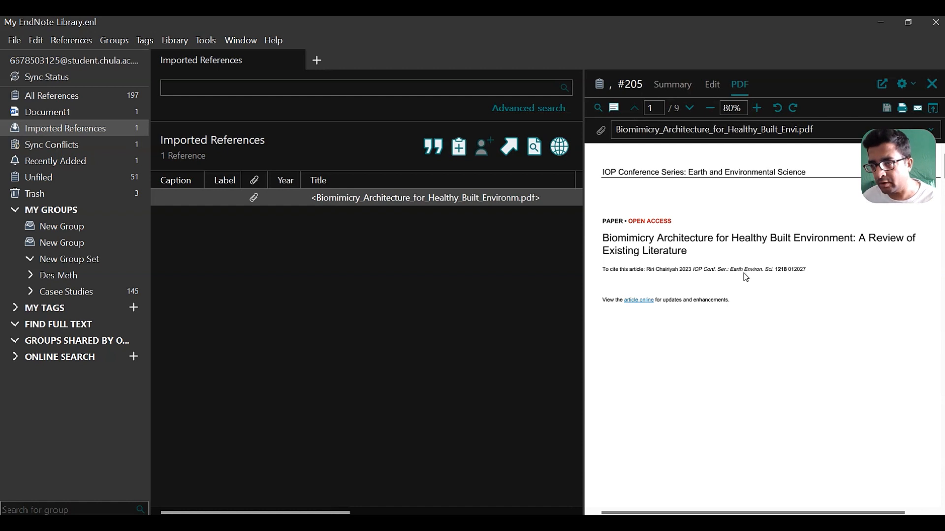
{"action": "left_click", "coordinate": [718, 85]}
{"action": "scroll", "coordinate": [699, 276], "scroll_direction": "up", "scroll_amount": 15}
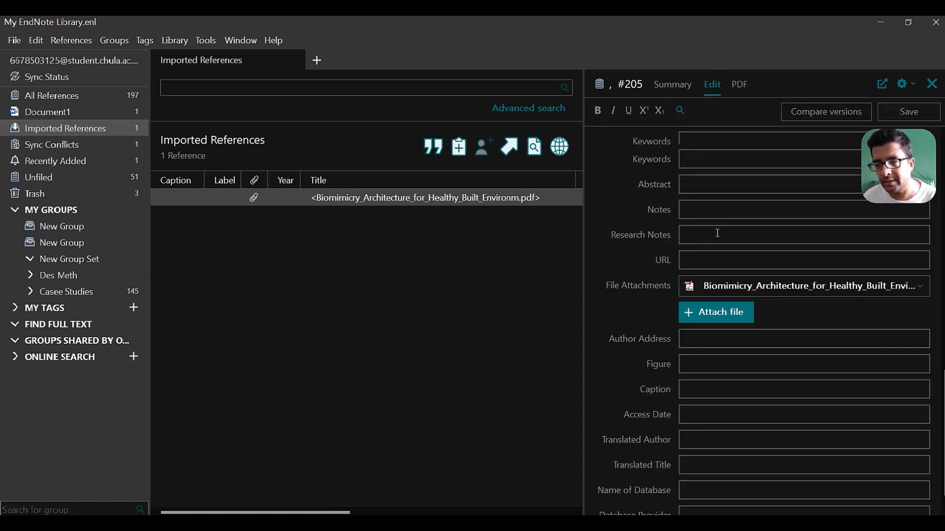
Replace the reference's title with "Biomimicry Architecture for Healthy Built Environment: A Review of Existing Literature", copied from the attached PDF
{"action": "left_click", "coordinate": [736, 89]}
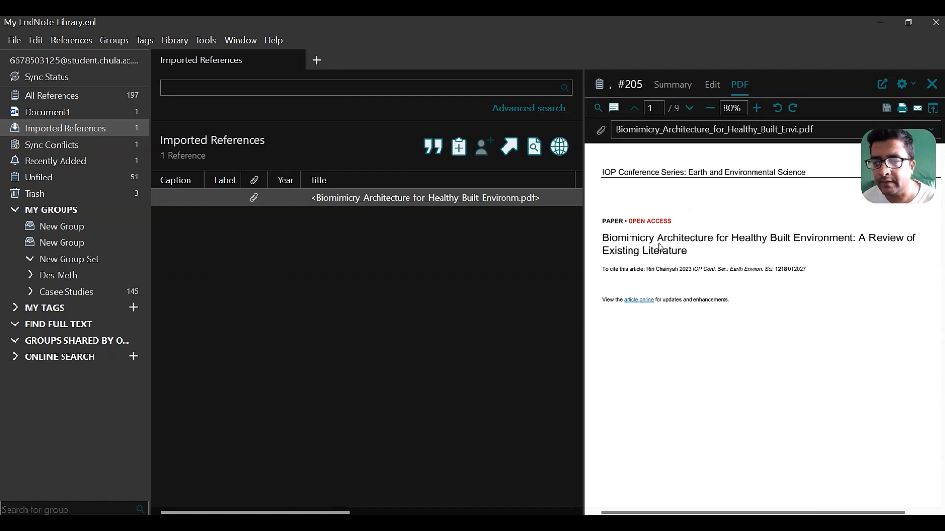
{"action": "left_click_drag", "start_coordinate": [601, 237], "coordinate": [688, 254]}
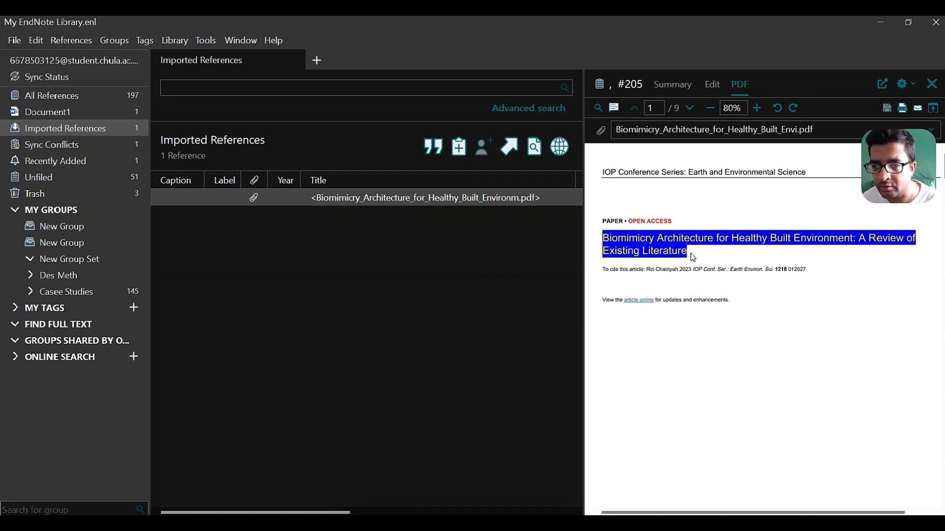
{"action": "right_click", "coordinate": [670, 248]}
{"action": "left_click", "coordinate": [696, 259]}
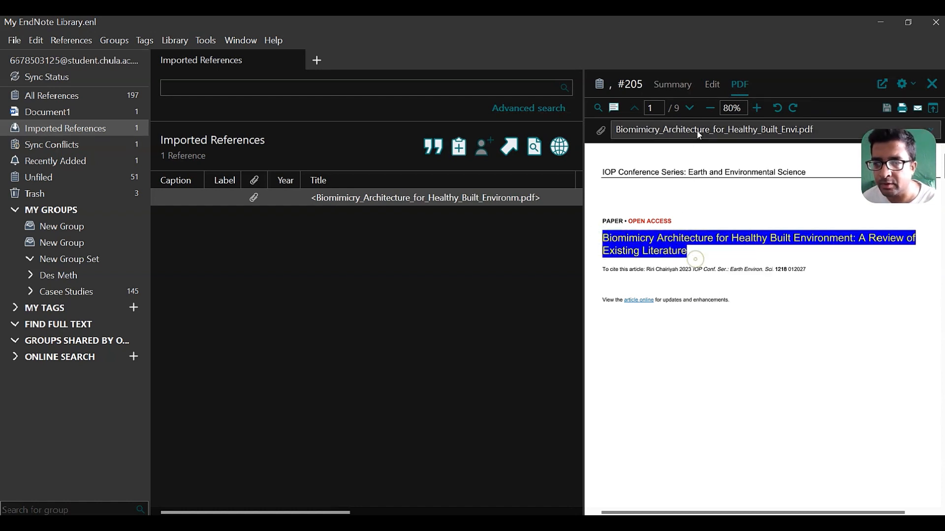
{"action": "left_click", "coordinate": [713, 84]}
{"action": "left_click_drag", "start_coordinate": [710, 225], "coordinate": [731, 226]}
{"action": "key", "text": "ctrl+a"}
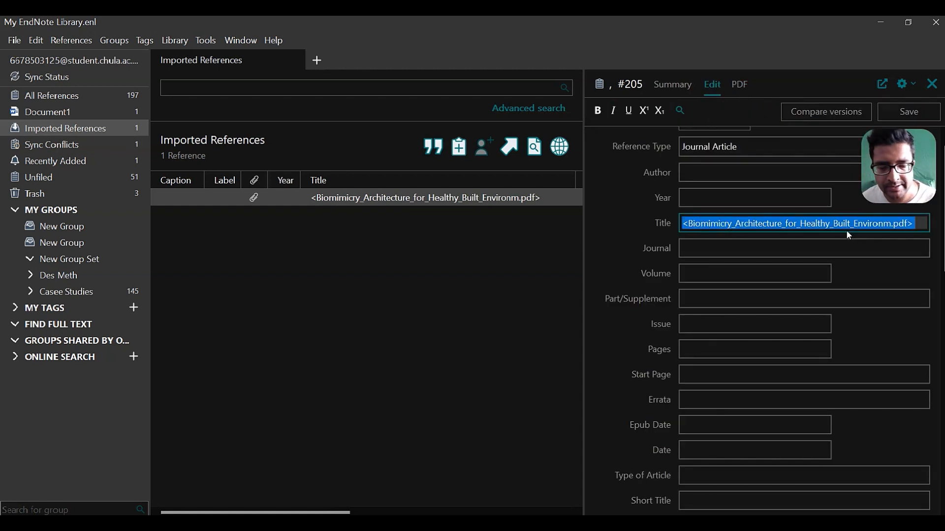
{"action": "key", "text": "ctrl+v"}
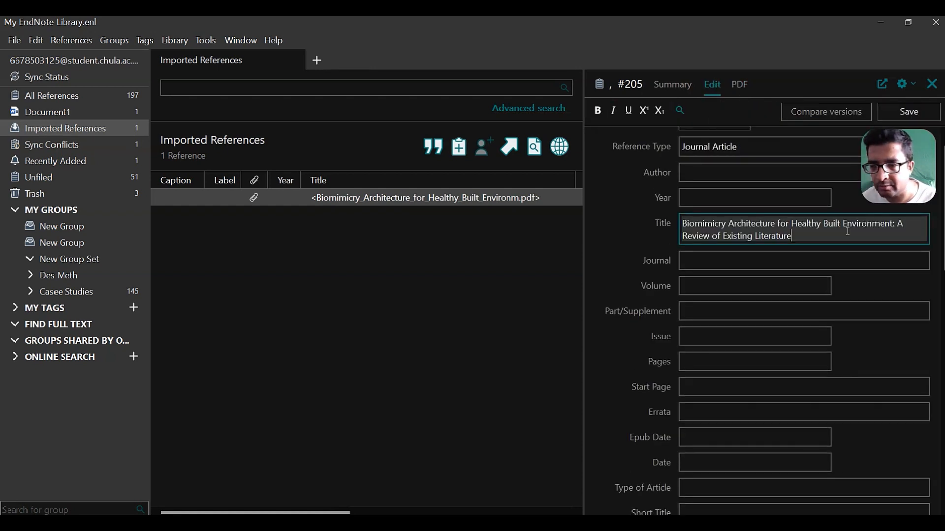
Copy the author's name from page 2 of the attached PDF into the reference's Author field
{"action": "left_click", "coordinate": [708, 178]}
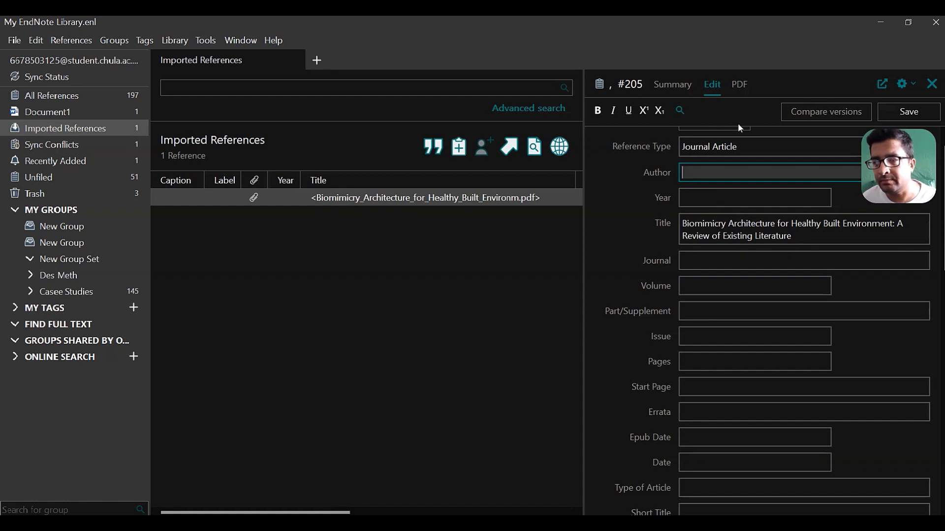
{"action": "left_click", "coordinate": [739, 84]}
{"action": "scroll", "coordinate": [704, 285], "scroll_direction": "down", "scroll_amount": 10}
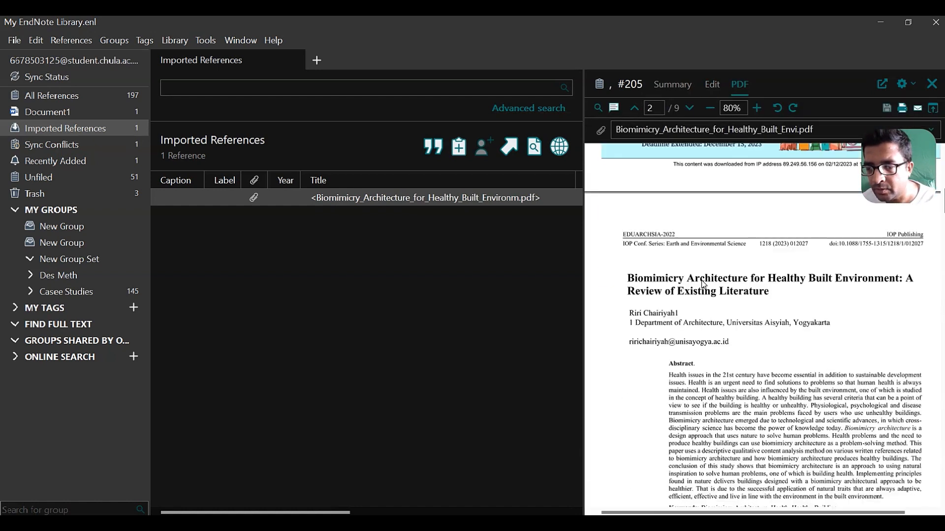
{"action": "scroll", "coordinate": [704, 285], "scroll_direction": "down", "scroll_amount": 3}
{"action": "left_click_drag", "start_coordinate": [621, 205], "coordinate": [669, 205]}
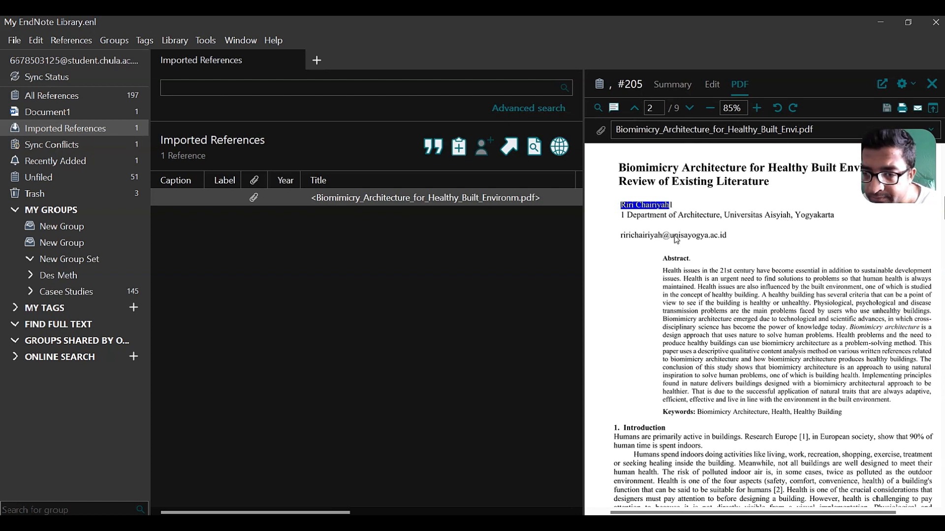
{"action": "left_click", "coordinate": [713, 84]}
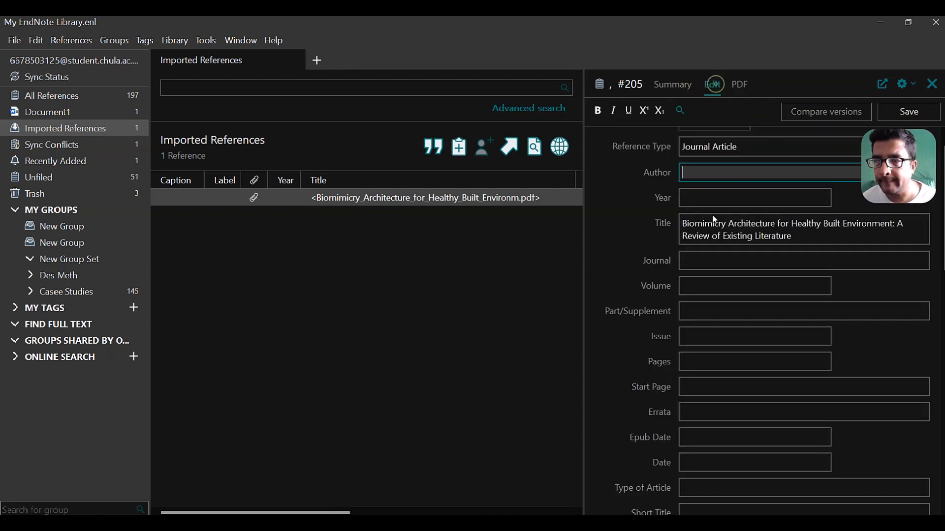
{"action": "key", "text": "ctrl+v"}
{"action": "key", "text": "Tab"}
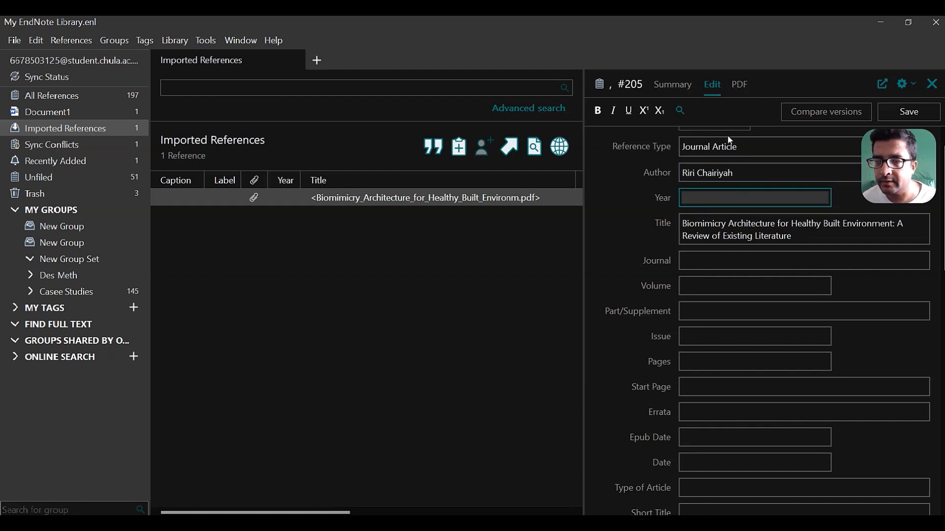
Set the reference's year to 2022, keep Journal Article as the reference type, and save the changes
{"action": "left_click", "coordinate": [736, 84]}
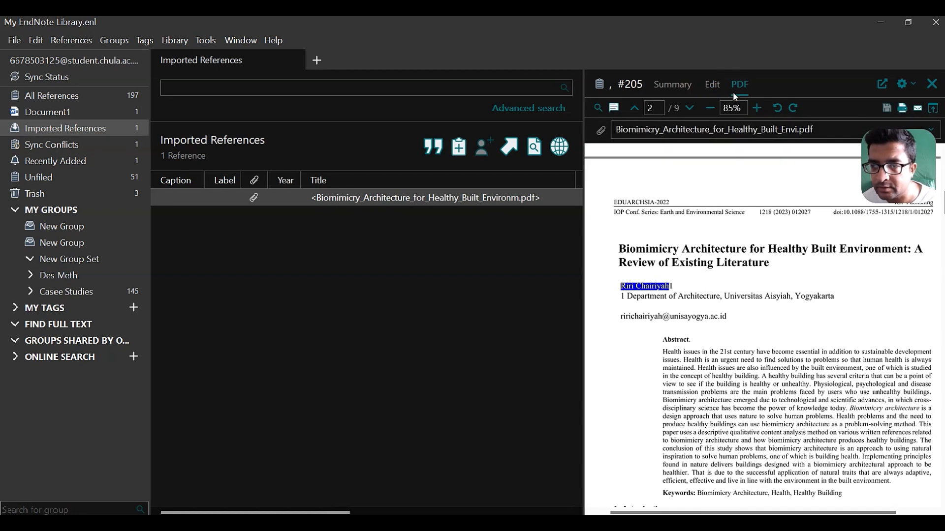
{"action": "left_click", "coordinate": [712, 85]}
{"action": "type", "text": "2022"}
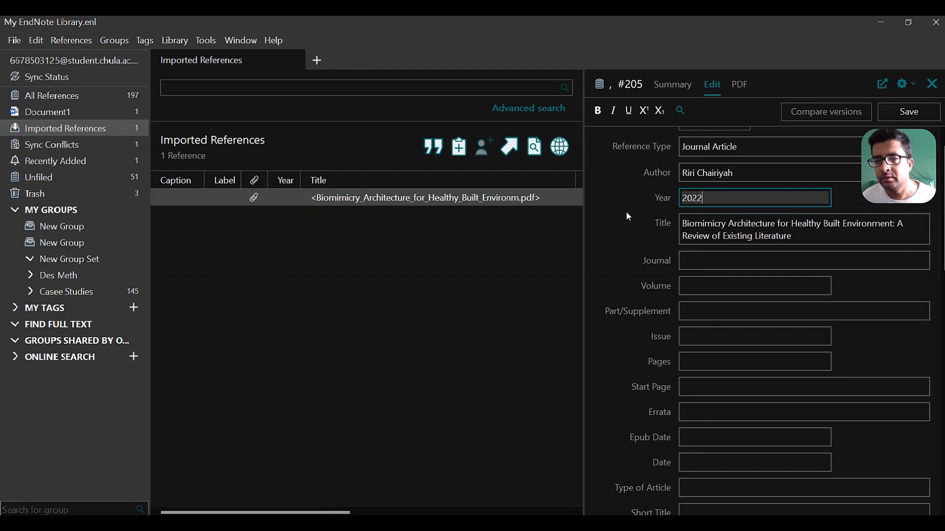
{"action": "left_click", "coordinate": [737, 150]}
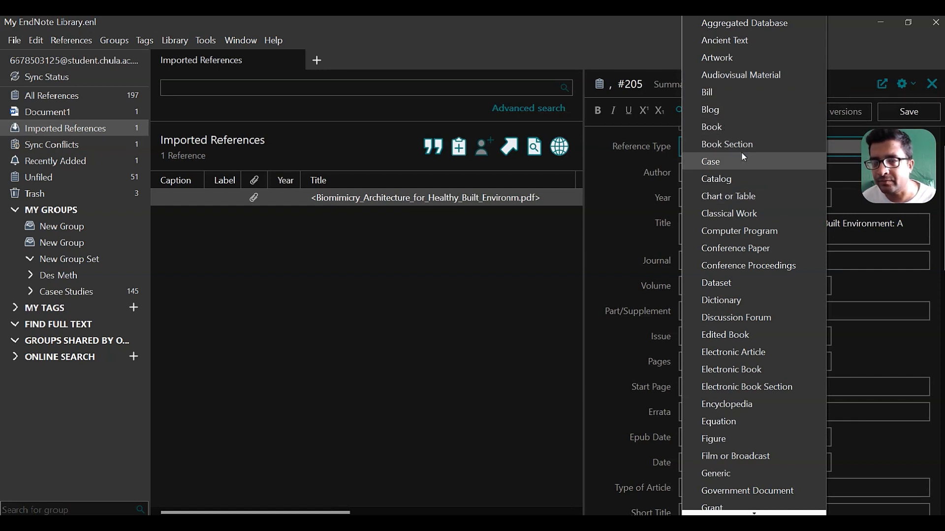
{"action": "left_click", "coordinate": [604, 214]}
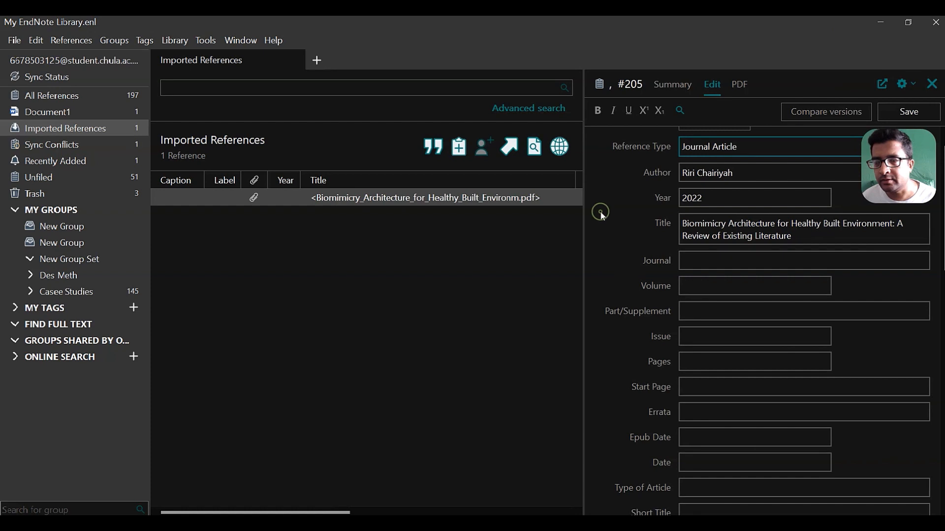
{"action": "left_click", "coordinate": [908, 112]}
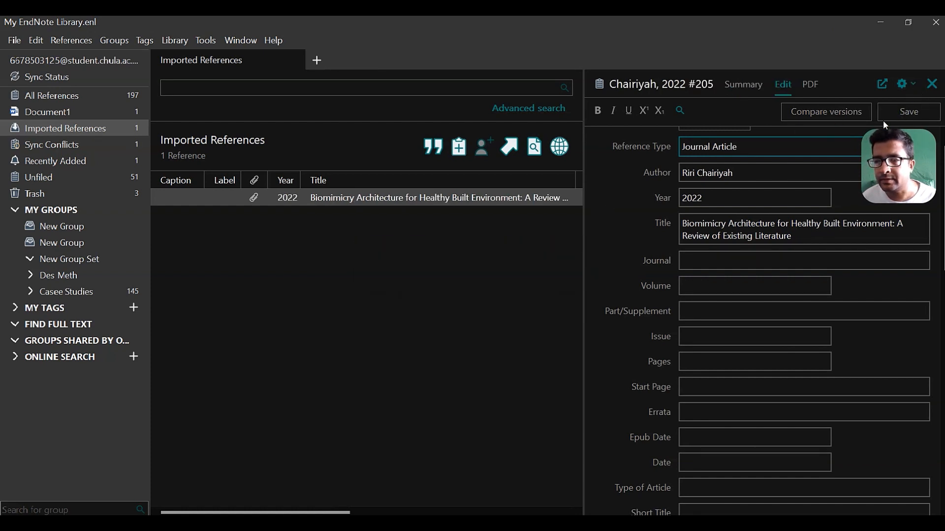
{"action": "left_click", "coordinate": [299, 202]}
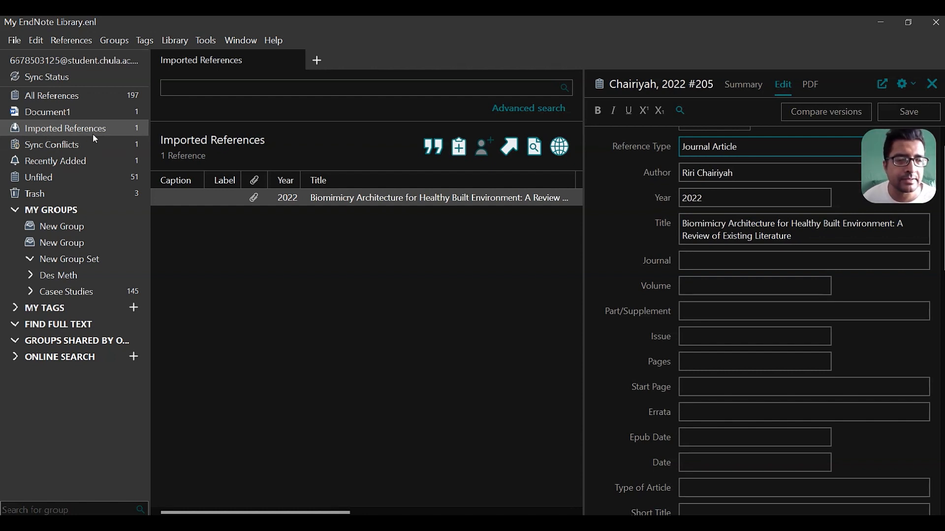
Look through My Groups, both New Group entries and Des Meth, and expand the Casee Studies group set
{"action": "left_click", "coordinate": [82, 211]}
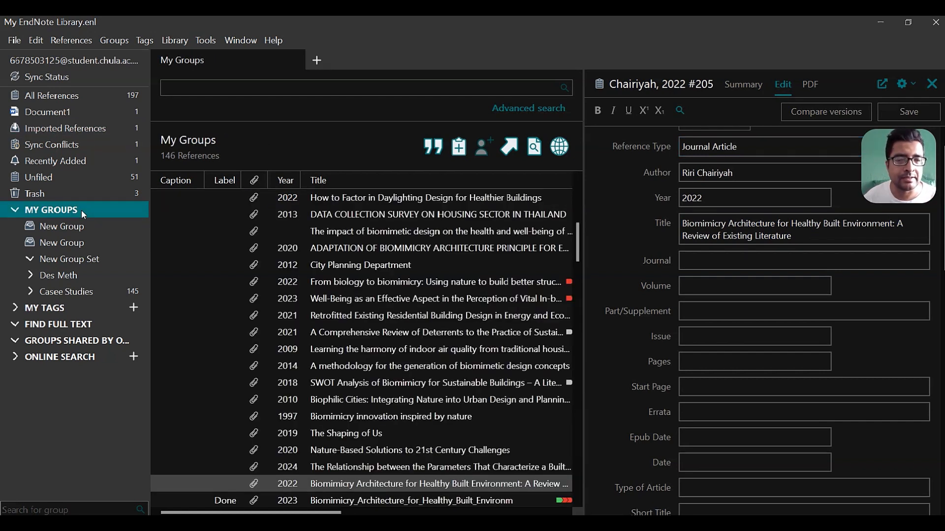
{"action": "left_click", "coordinate": [91, 225]}
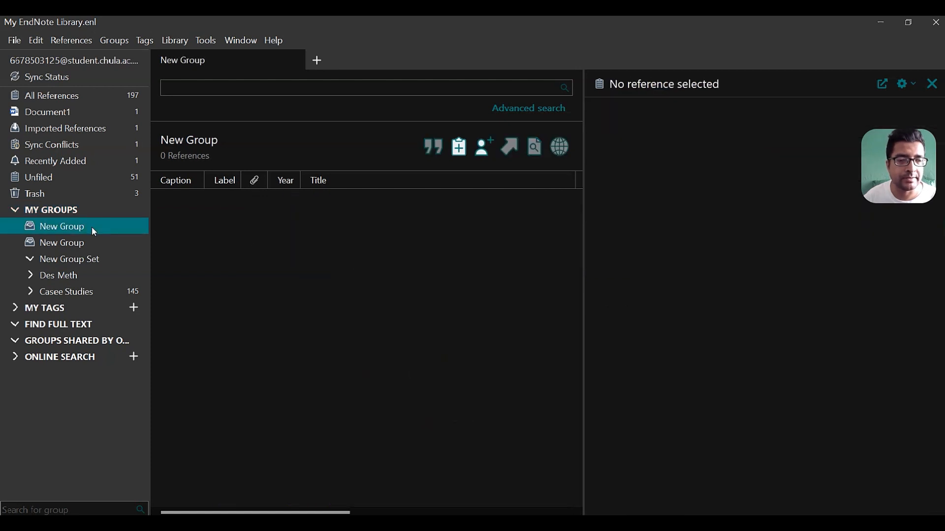
{"action": "left_click", "coordinate": [86, 244]}
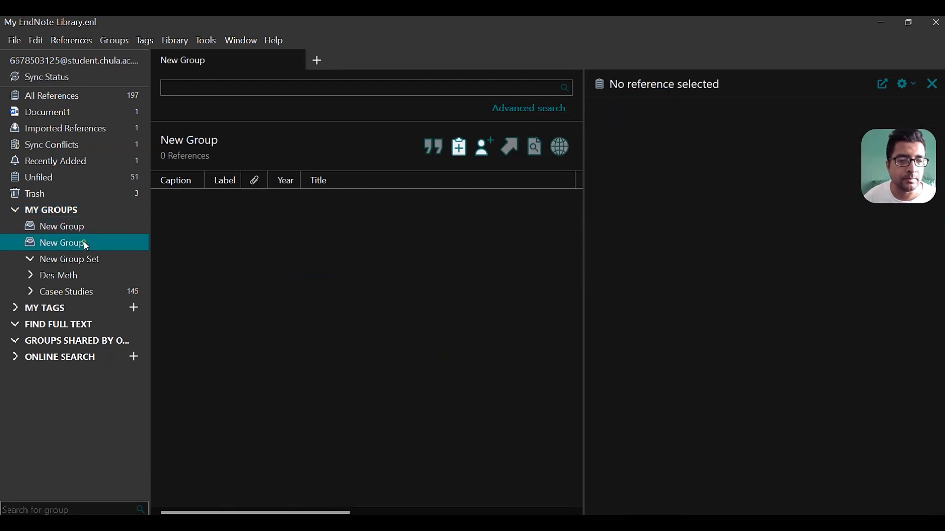
{"action": "left_click", "coordinate": [31, 260]}
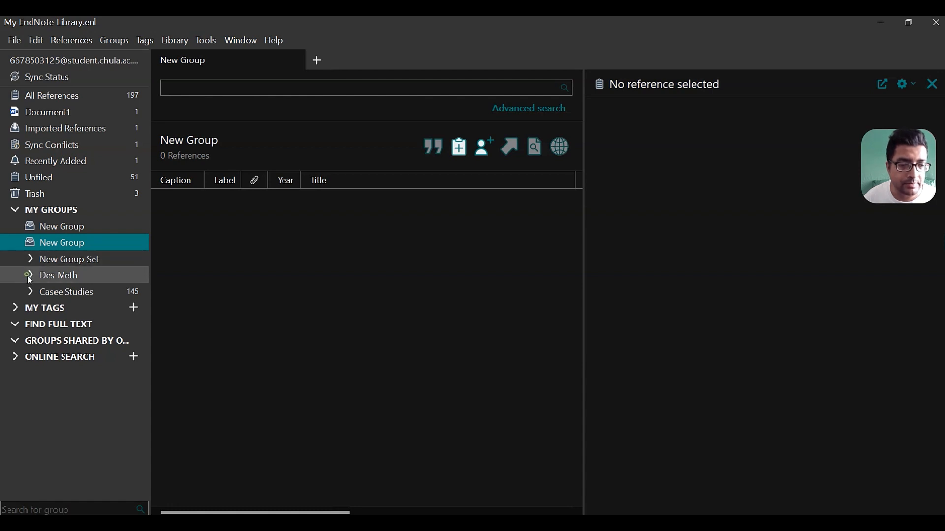
{"action": "left_click", "coordinate": [30, 293]}
{"action": "left_click", "coordinate": [30, 292]}
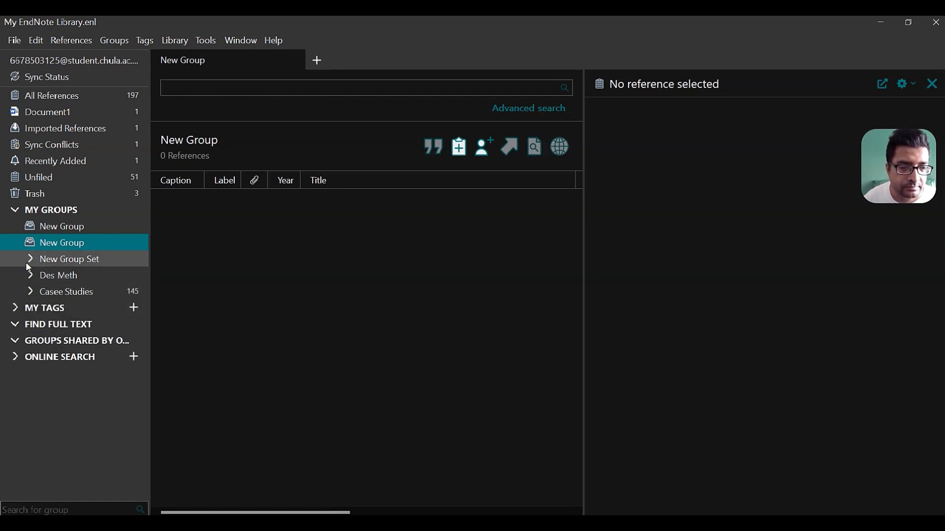
{"action": "left_click", "coordinate": [31, 291]}
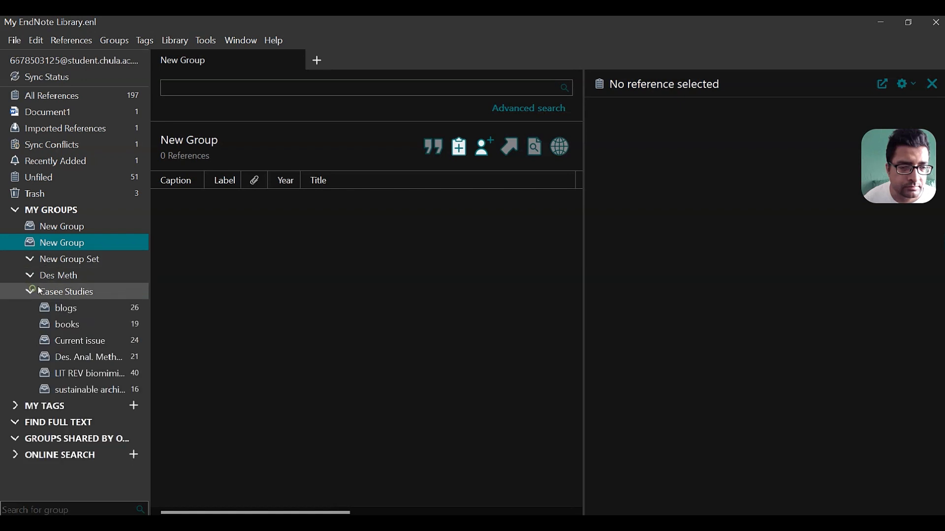
{"action": "left_click", "coordinate": [67, 281]}
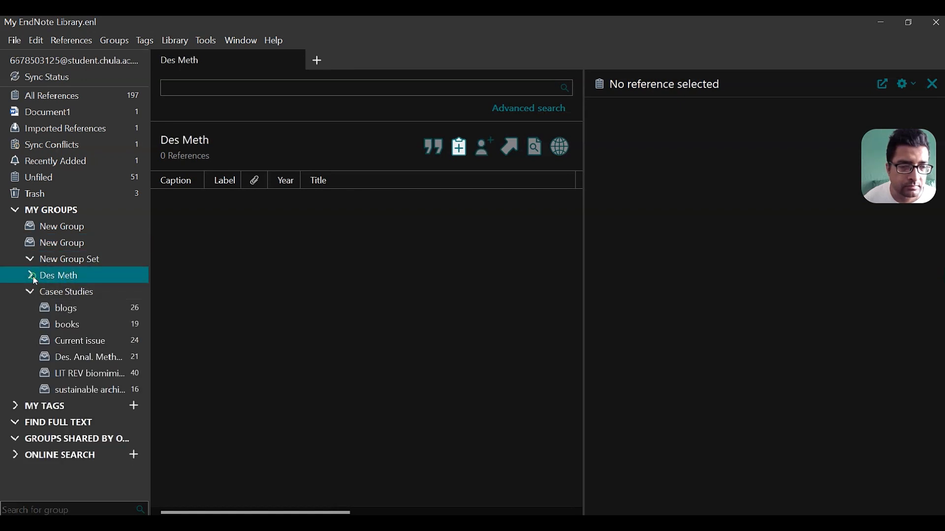
Review the references in the Casee Studies group set and in each of its groups, from blogs to sustainable architceture
{"action": "left_click", "coordinate": [88, 292]}
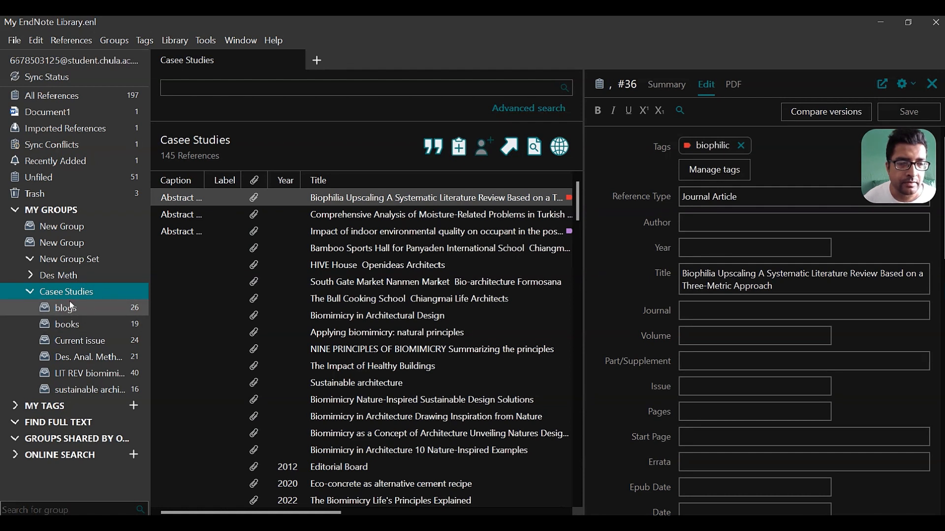
{"action": "left_click", "coordinate": [82, 310]}
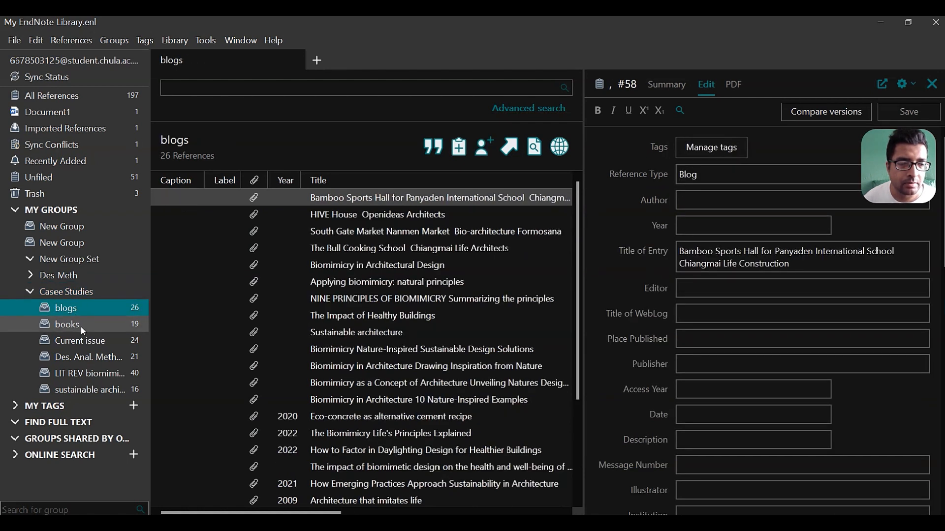
{"action": "left_click", "coordinate": [80, 326]}
{"action": "left_click", "coordinate": [109, 343]}
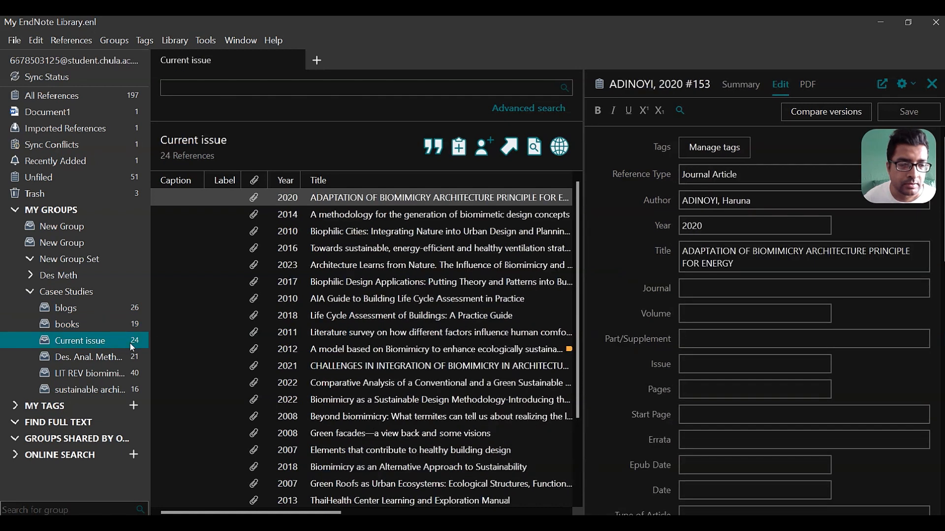
{"action": "left_click", "coordinate": [101, 358]}
{"action": "left_click", "coordinate": [93, 375]}
{"action": "left_click", "coordinate": [91, 389]}
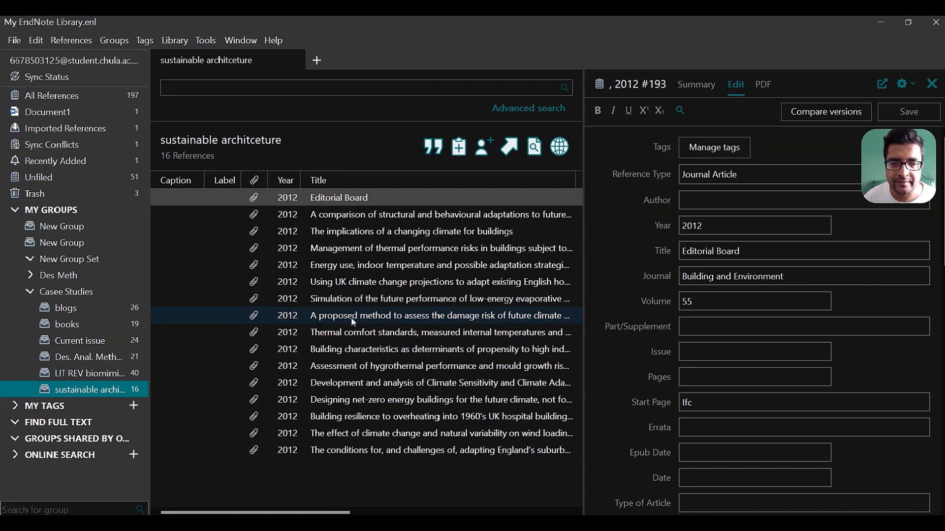
{"action": "left_click", "coordinate": [81, 310]}
{"action": "left_click", "coordinate": [94, 326]}
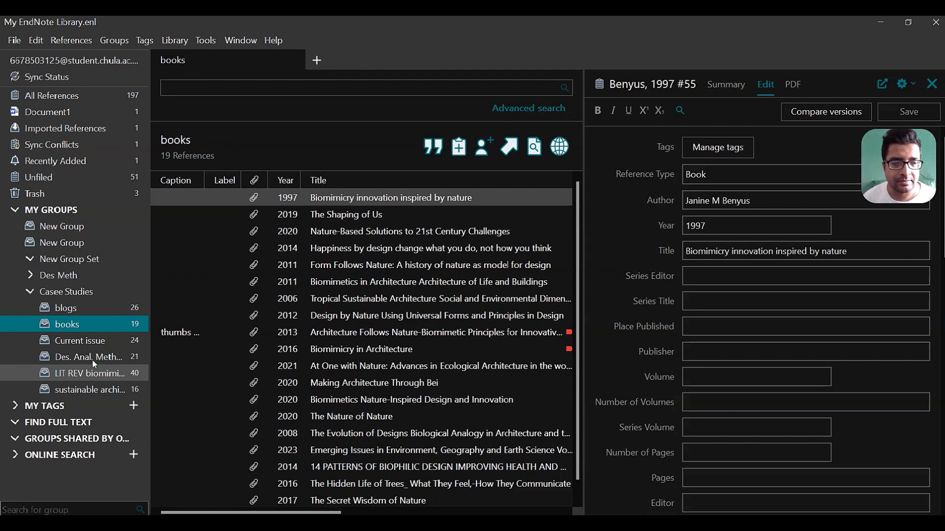
Examine the commands available for the first New Group, such as creating, renaming and deleting groups, without changing it
{"action": "left_click", "coordinate": [88, 233]}
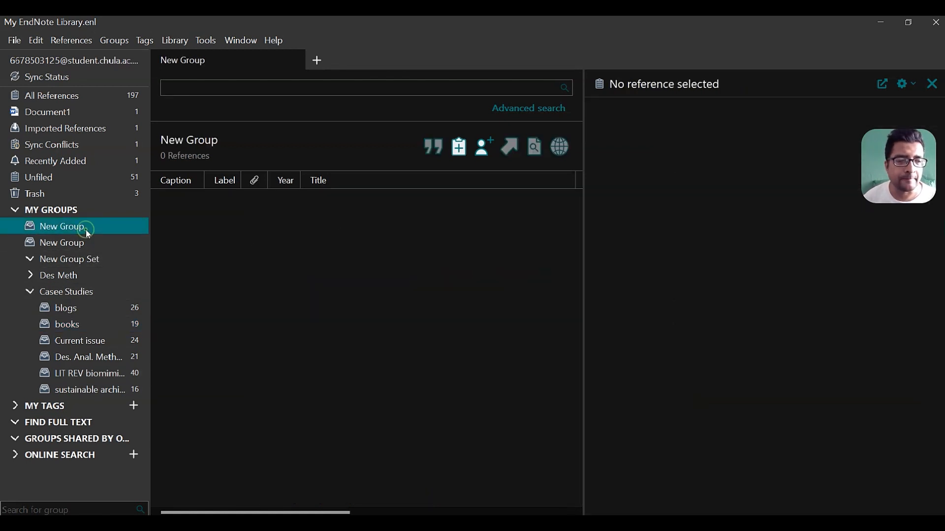
{"action": "right_click", "coordinate": [89, 233]}
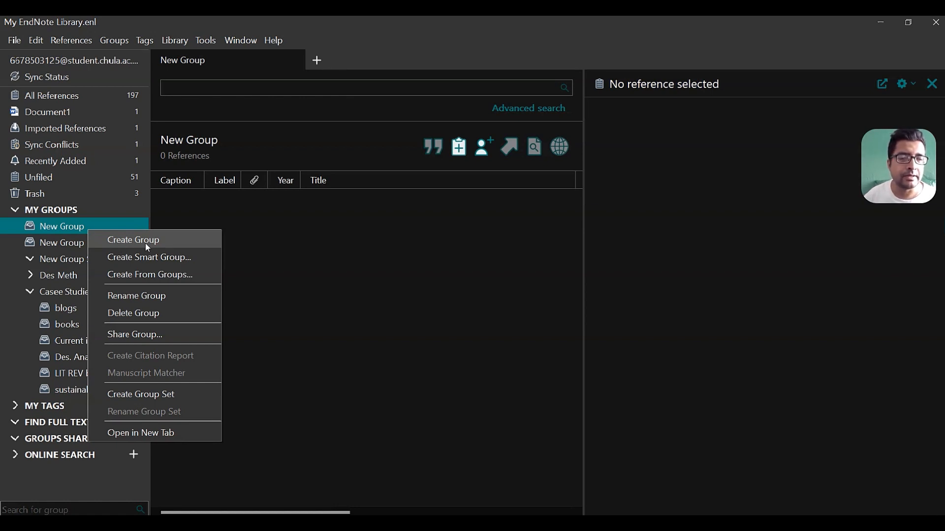
{"action": "left_click", "coordinate": [62, 228]}
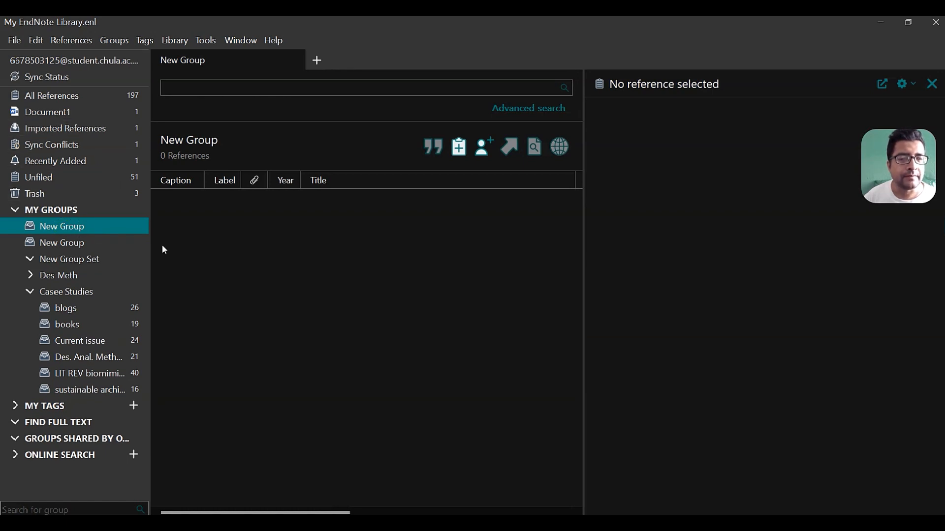
{"action": "right_click", "coordinate": [89, 228]}
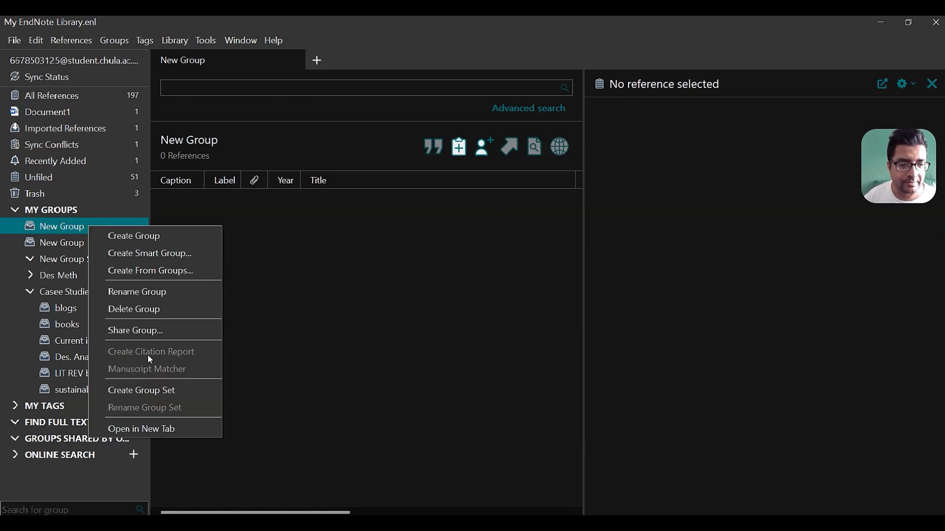
{"action": "left_click", "coordinate": [138, 292]}
{"action": "left_click", "coordinate": [172, 268]}
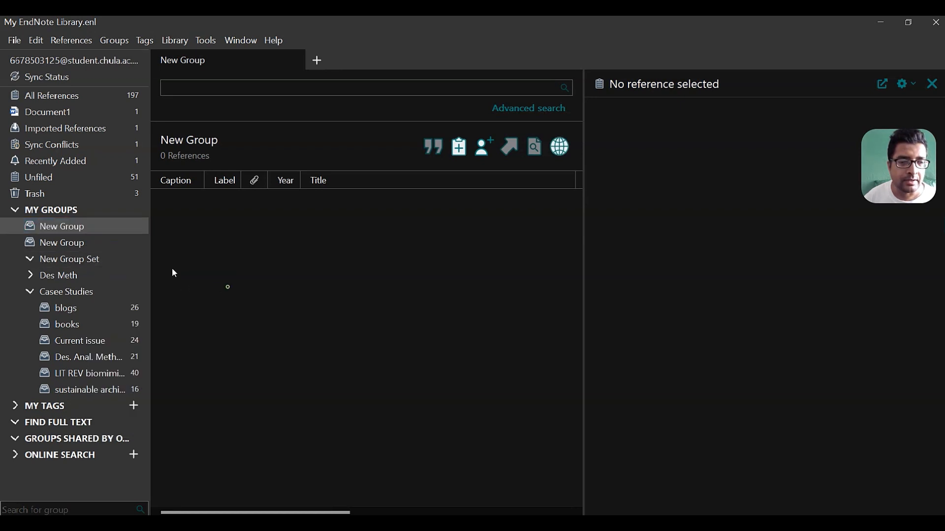
{"action": "right_click", "coordinate": [78, 232]}
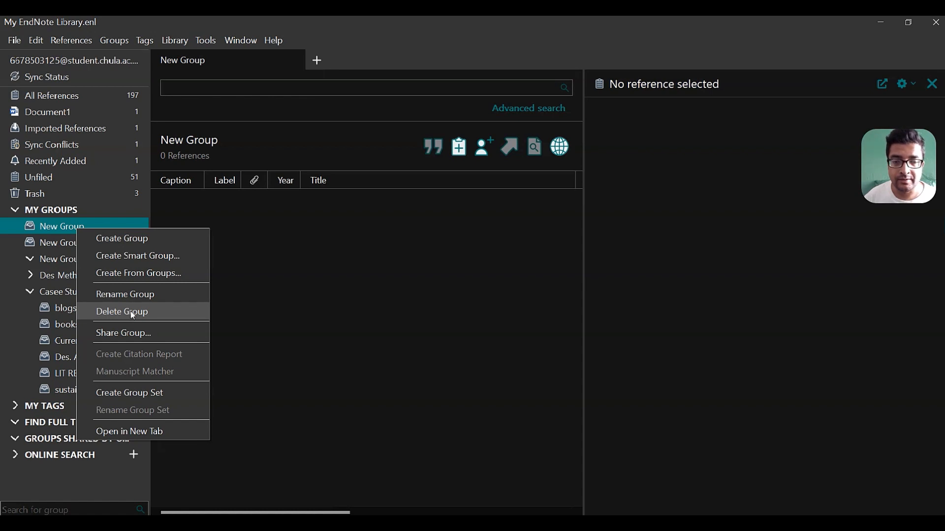
{"action": "left_click", "coordinate": [257, 304]}
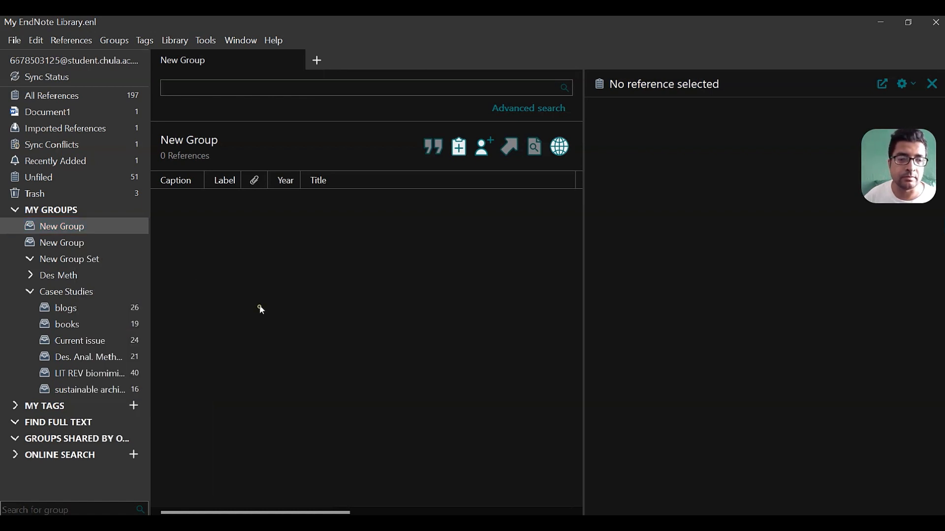
Add the imported 2022 biomimicry architecture reference to the first New Group and open that group to check it
{"action": "left_click", "coordinate": [117, 230]}
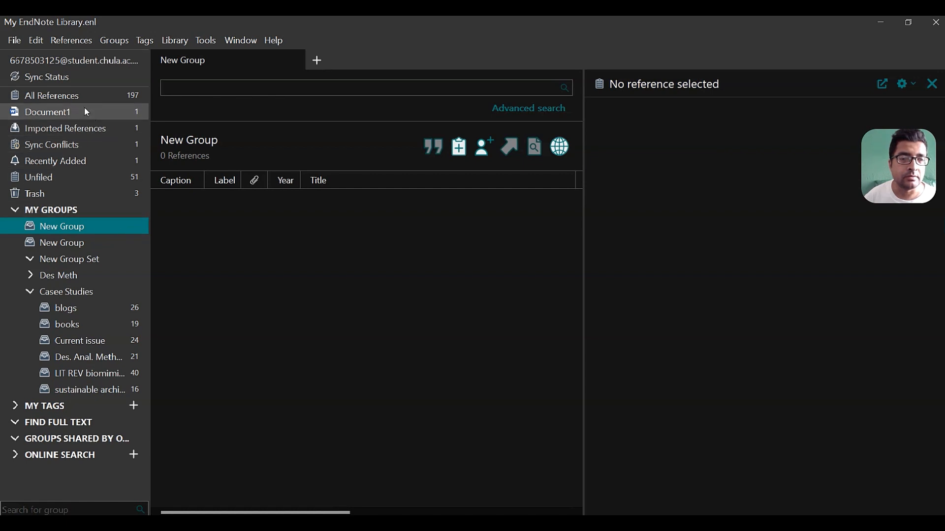
{"action": "left_click", "coordinate": [87, 133]}
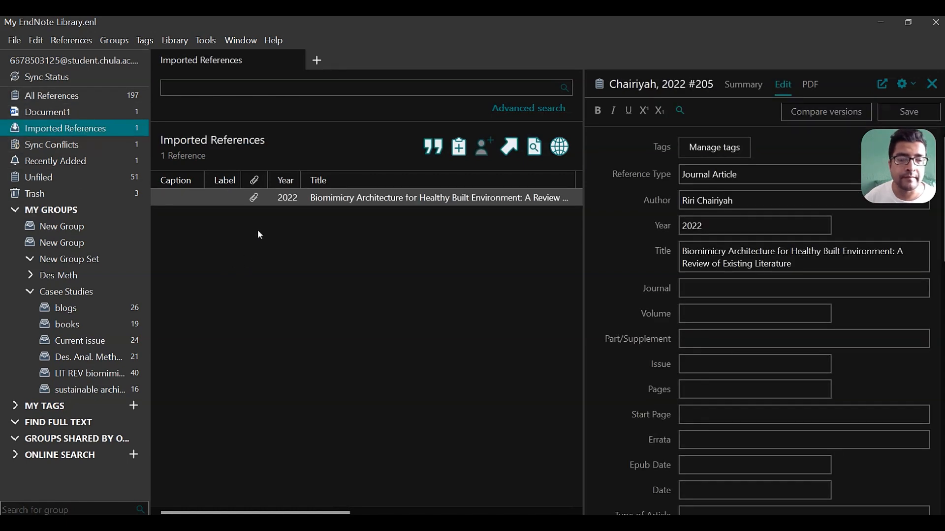
{"action": "left_click_drag", "start_coordinate": [88, 227], "coordinate": [88, 226]}
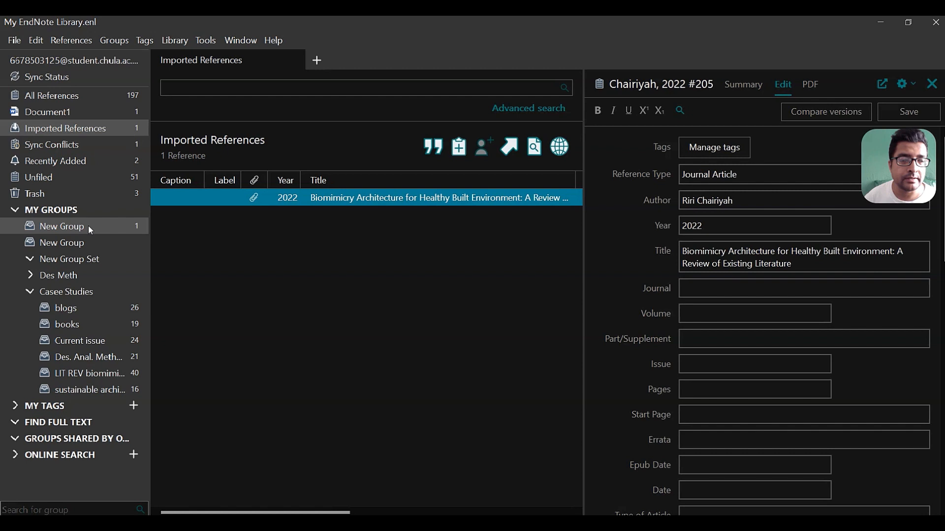
{"action": "left_click", "coordinate": [88, 226]}
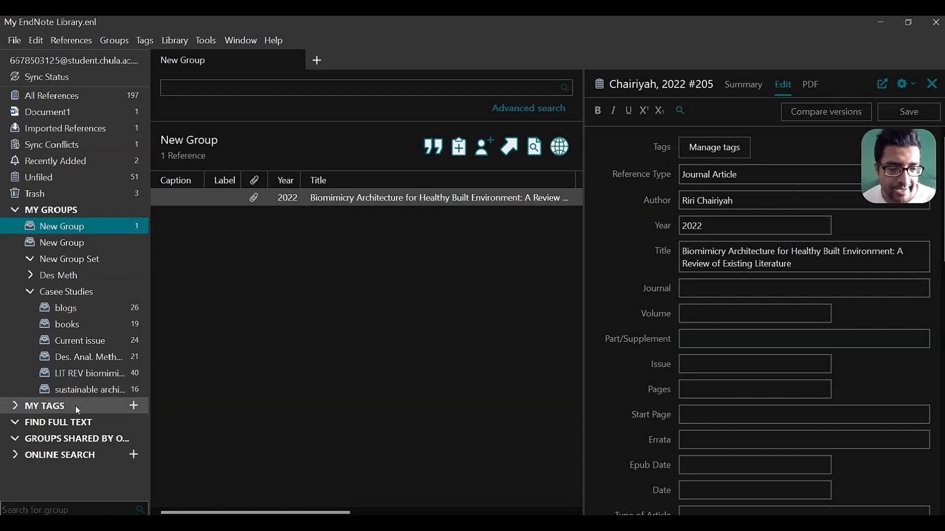
{"action": "left_click", "coordinate": [331, 204]}
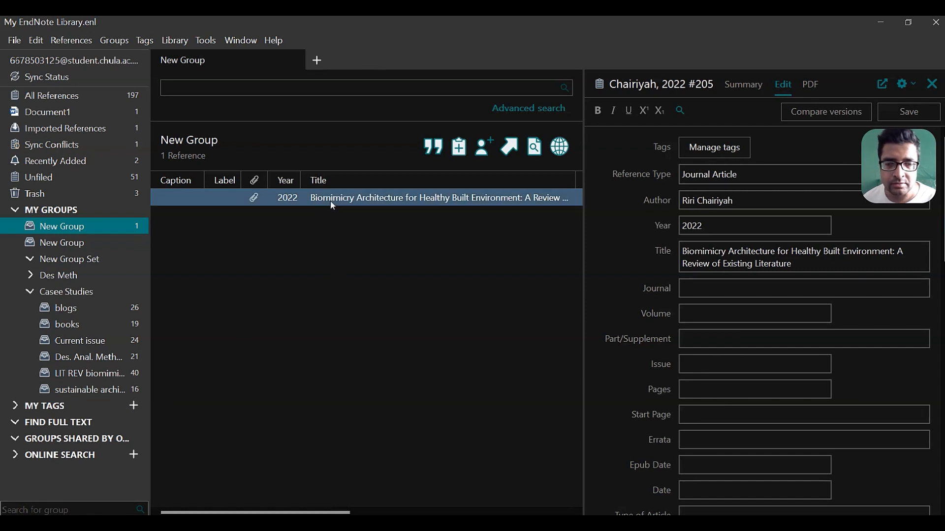
Expand My Tags and look through the references in the Des. Anal. Method. and LIT REV biomimicry groups
{"action": "left_click", "coordinate": [17, 408]}
{"action": "scroll", "coordinate": [81, 373], "scroll_direction": "down", "scroll_amount": 3}
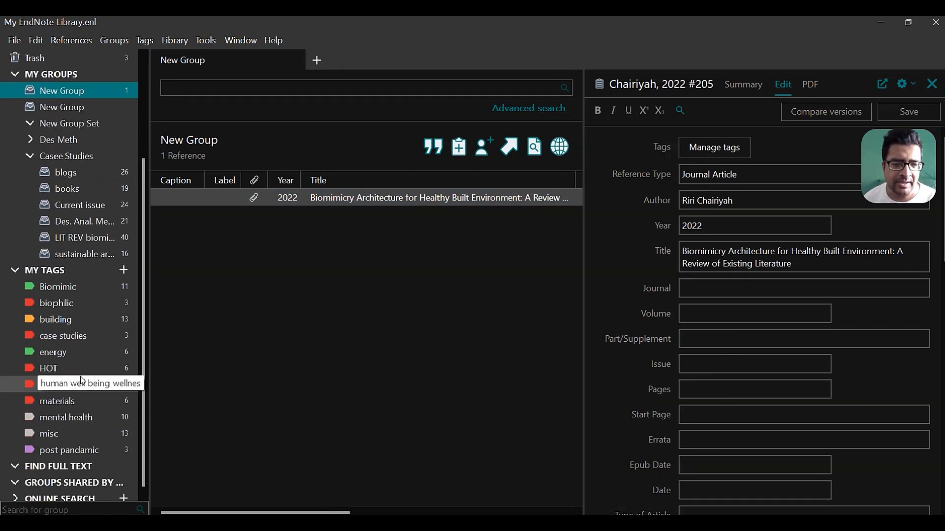
{"action": "scroll", "coordinate": [81, 381], "scroll_direction": "down", "scroll_amount": 1}
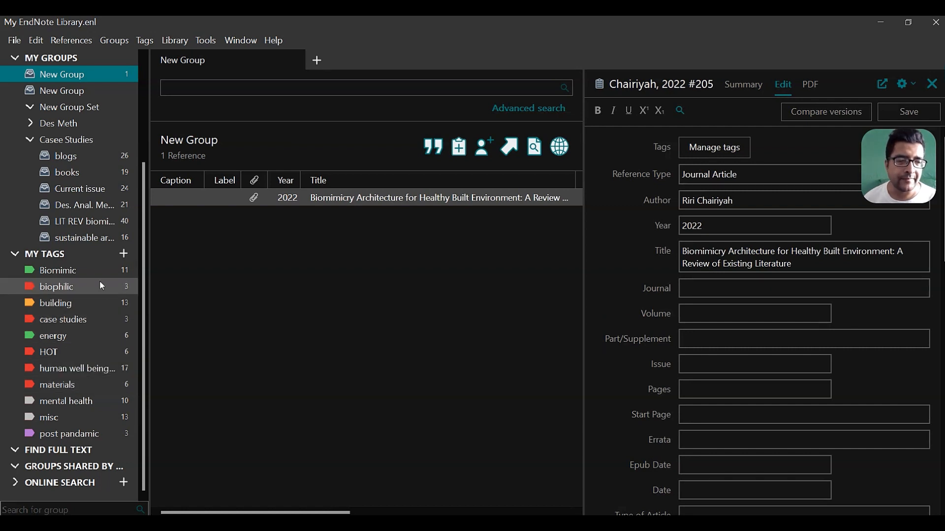
{"action": "left_click", "coordinate": [88, 204]}
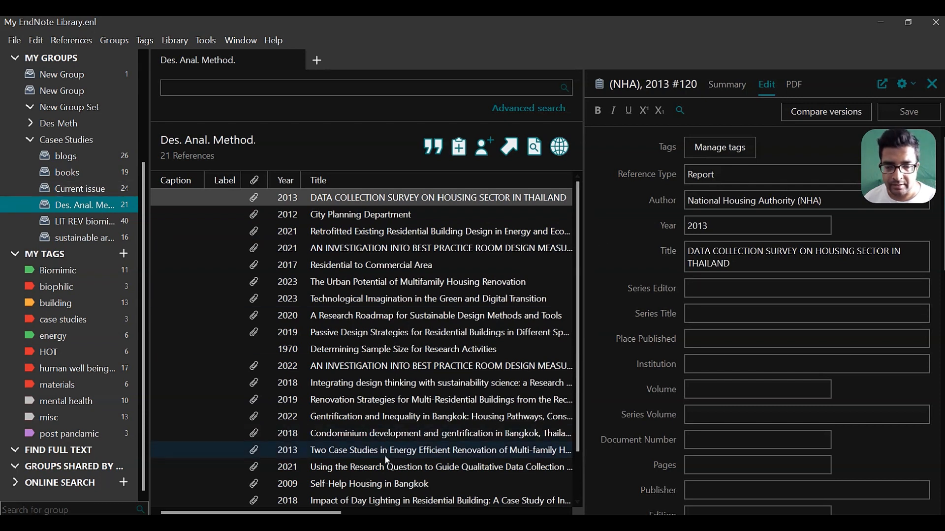
{"action": "left_click_drag", "start_coordinate": [331, 514], "coordinate": [351, 514]}
{"action": "left_click", "coordinate": [81, 221]}
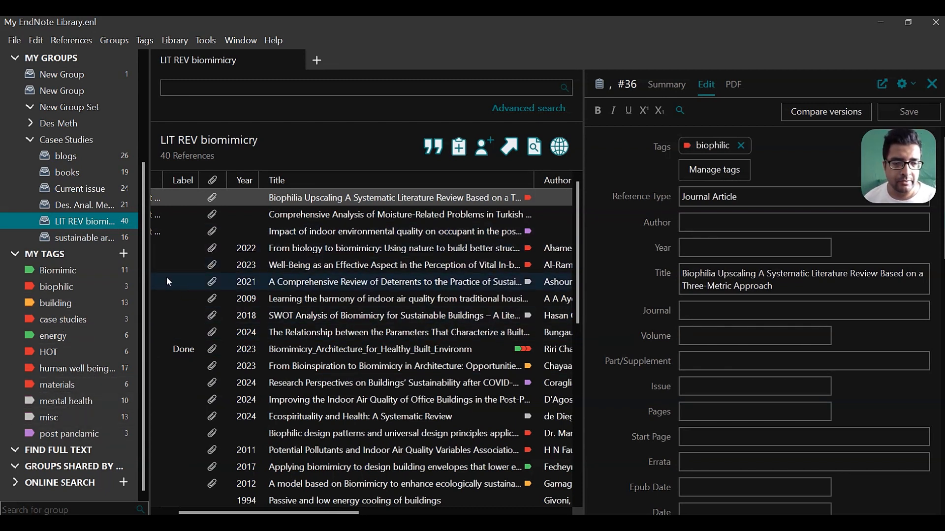
Review the references under tags such as biophilic, energy, mental health, misc, HOT and Biomimic, and return to the first New Group with My Tags collapsed
{"action": "left_click", "coordinate": [66, 286]}
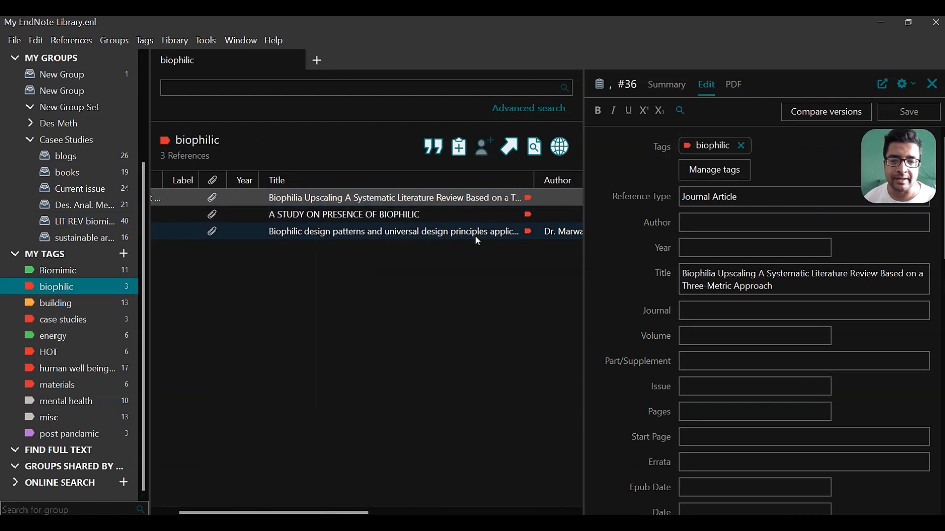
{"action": "left_click", "coordinate": [68, 337]}
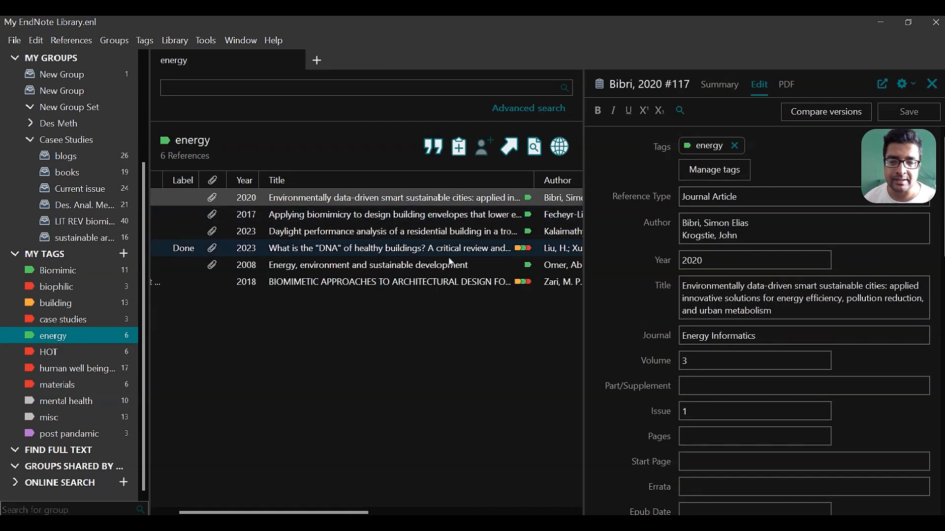
{"action": "left_click", "coordinate": [59, 370]}
{"action": "left_click", "coordinate": [61, 401]}
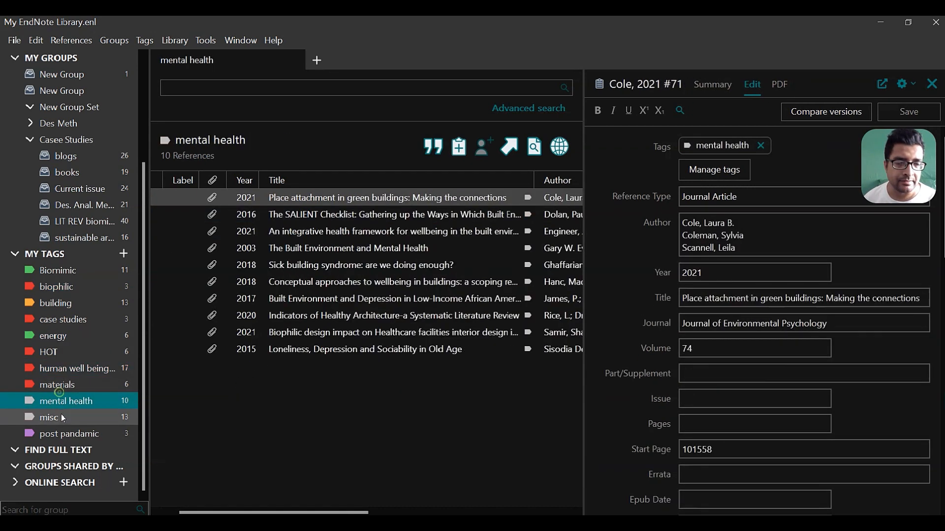
{"action": "left_click", "coordinate": [61, 418]}
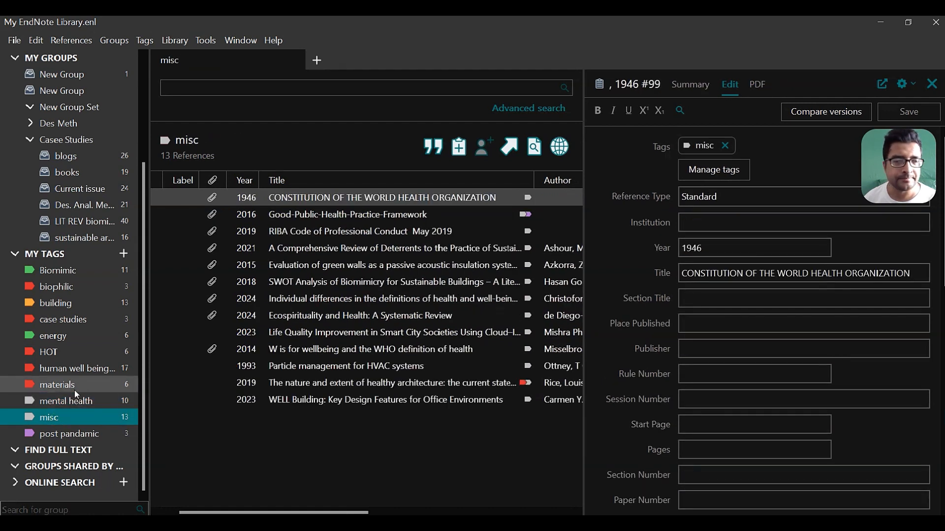
{"action": "left_click", "coordinate": [75, 352]}
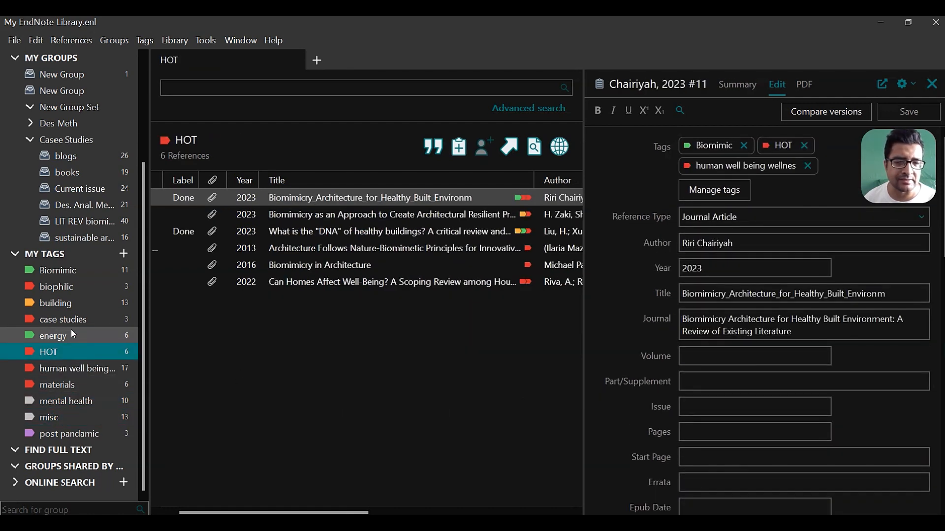
{"action": "left_click", "coordinate": [60, 271]}
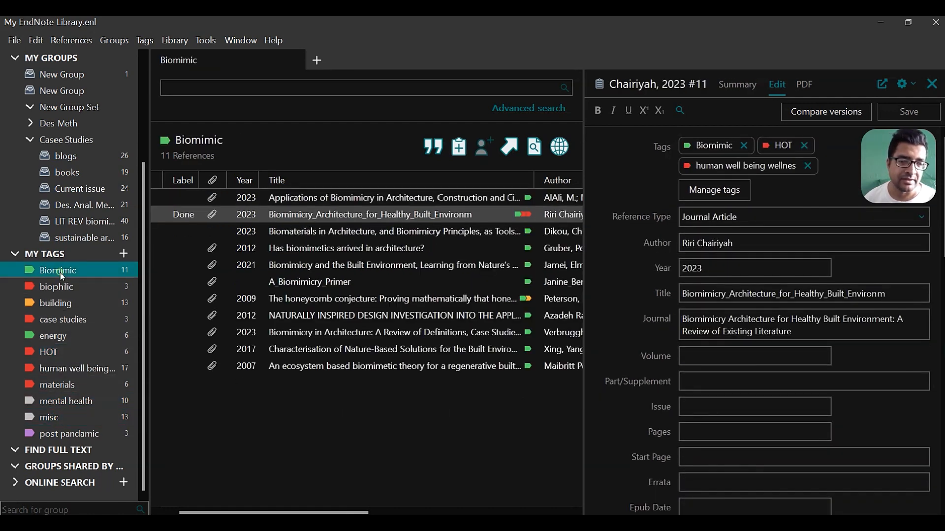
{"action": "left_click", "coordinate": [18, 257]}
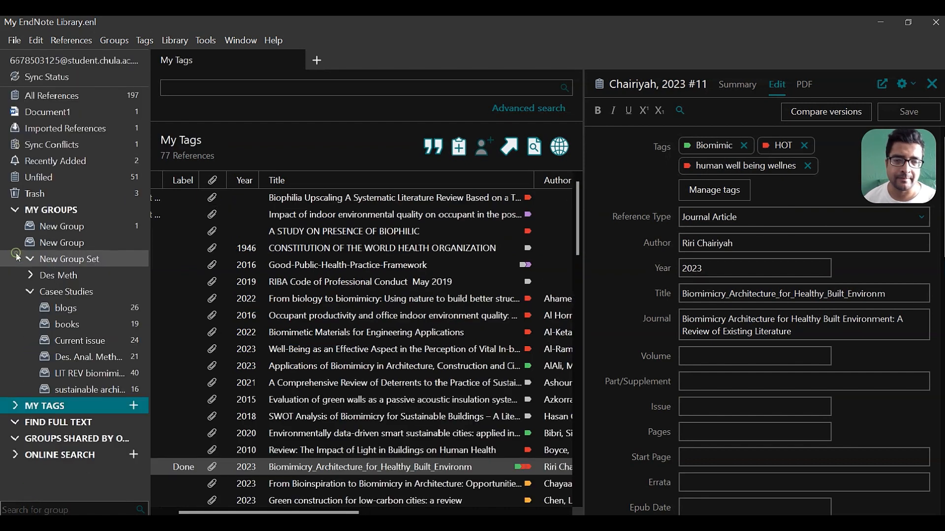
{"action": "left_click", "coordinate": [70, 227]}
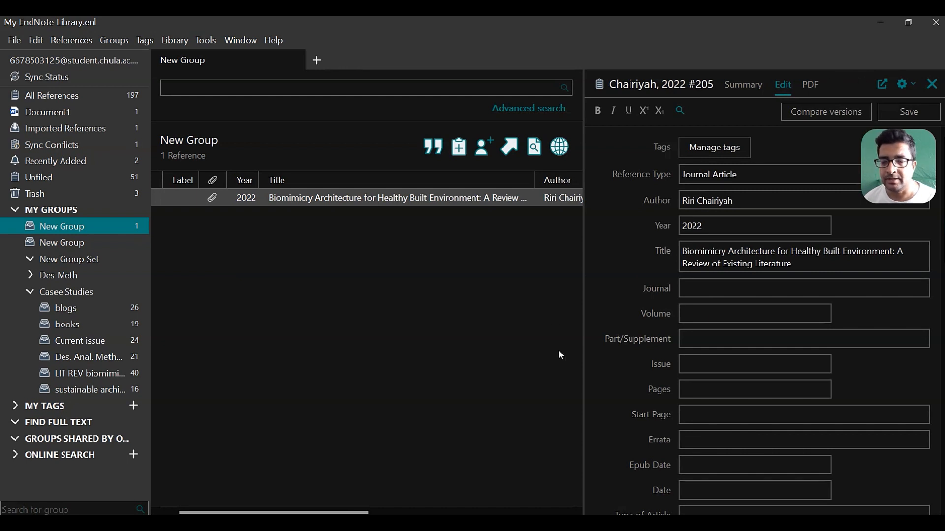
Switch to Document1 in Word, enlarge the view to 120% and justify the paragraph about biophilic design
{"action": "left_click", "coordinate": [543, 523]}
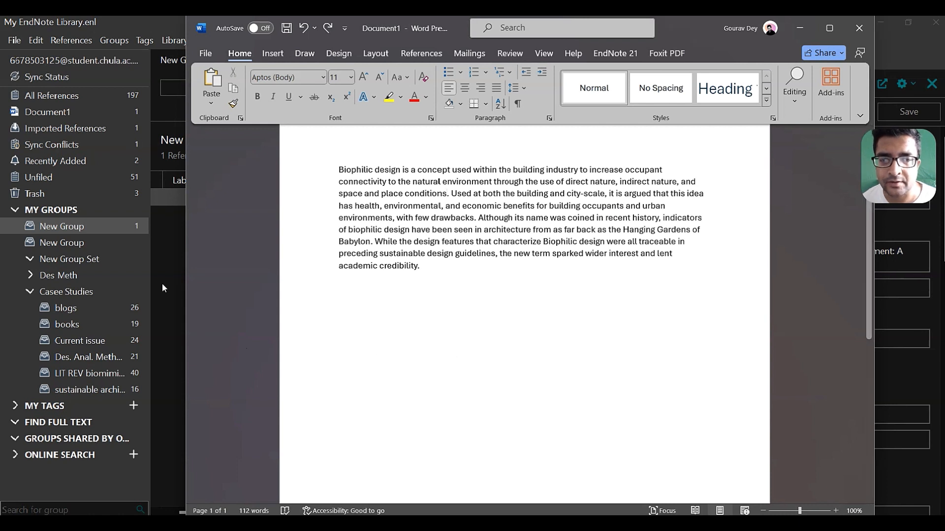
{"action": "scroll", "coordinate": [428, 276], "scroll_direction": "up", "scroll_amount": 2}
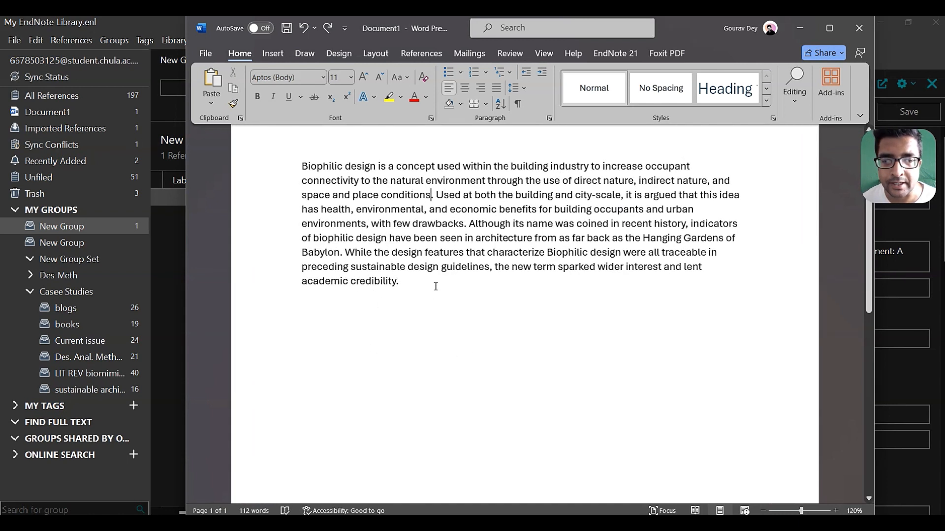
{"action": "scroll", "coordinate": [427, 280], "scroll_direction": "up", "scroll_amount": 1}
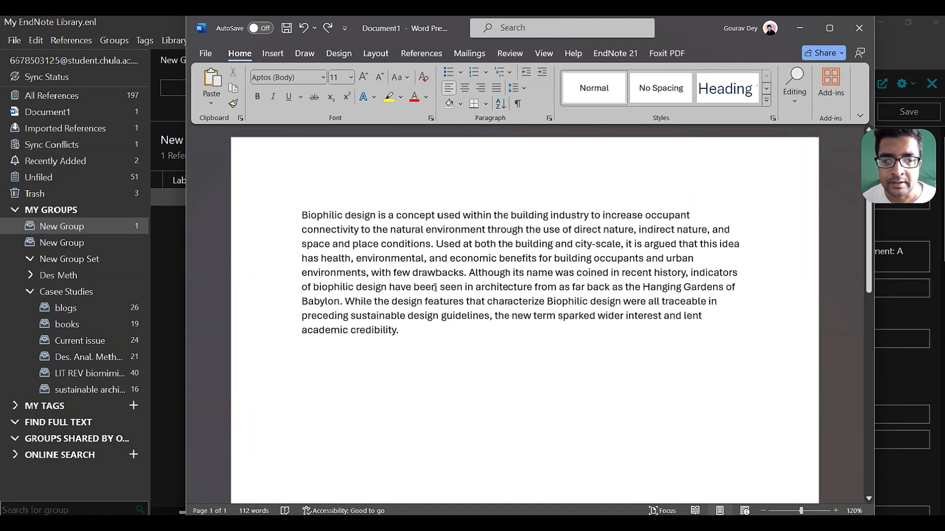
{"action": "triple_click", "coordinate": [425, 334]}
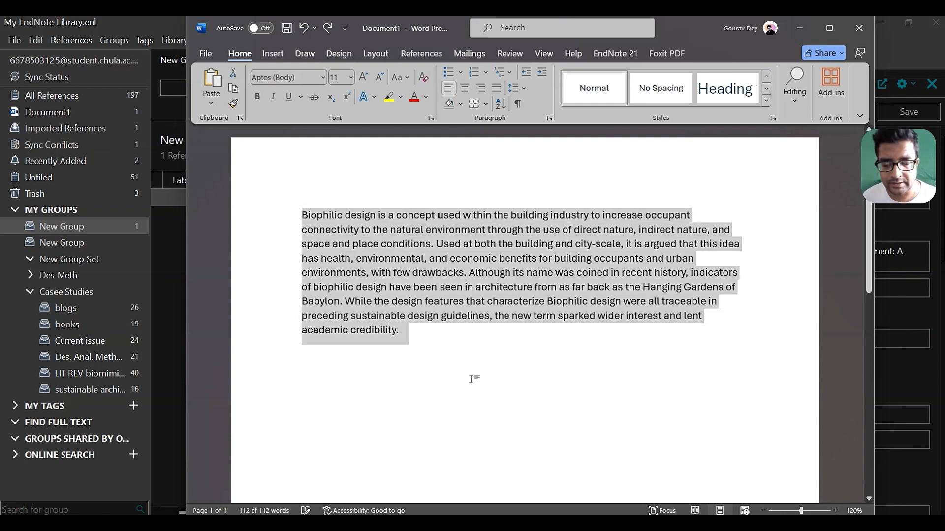
{"action": "key", "text": "ctrl+j"}
{"action": "left_click", "coordinate": [487, 375]}
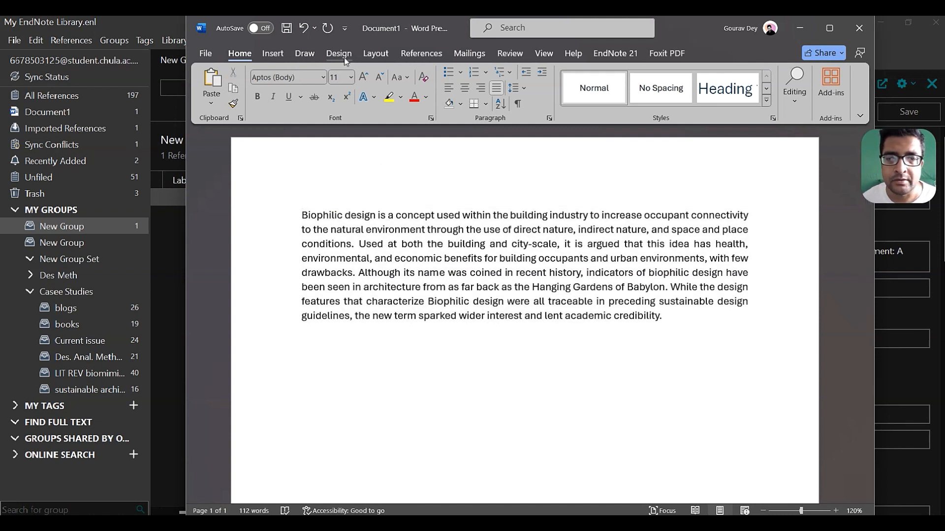
Check which paper size the Word document uses without changing it, and return to the basic text formatting commands
{"action": "left_click", "coordinate": [375, 53]}
{"action": "left_click", "coordinate": [282, 98]}
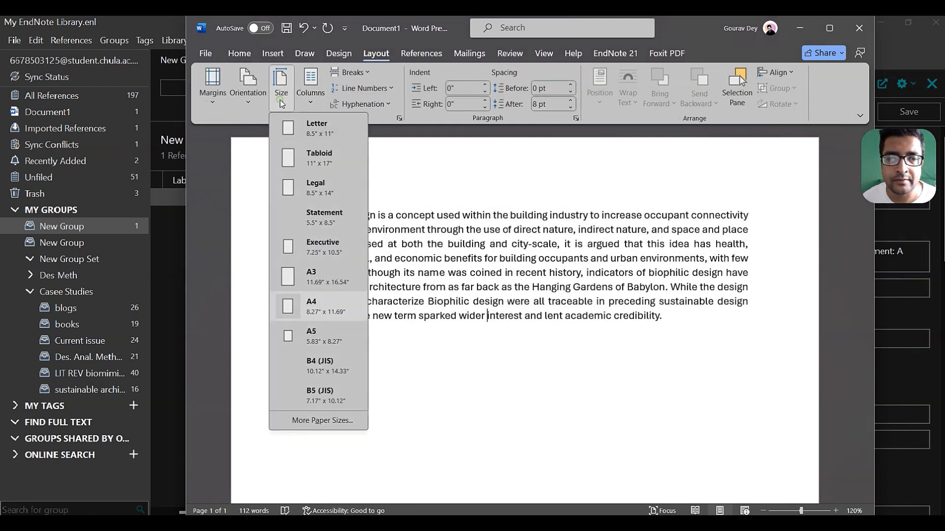
{"action": "left_click", "coordinate": [282, 98]}
{"action": "left_click", "coordinate": [239, 53]}
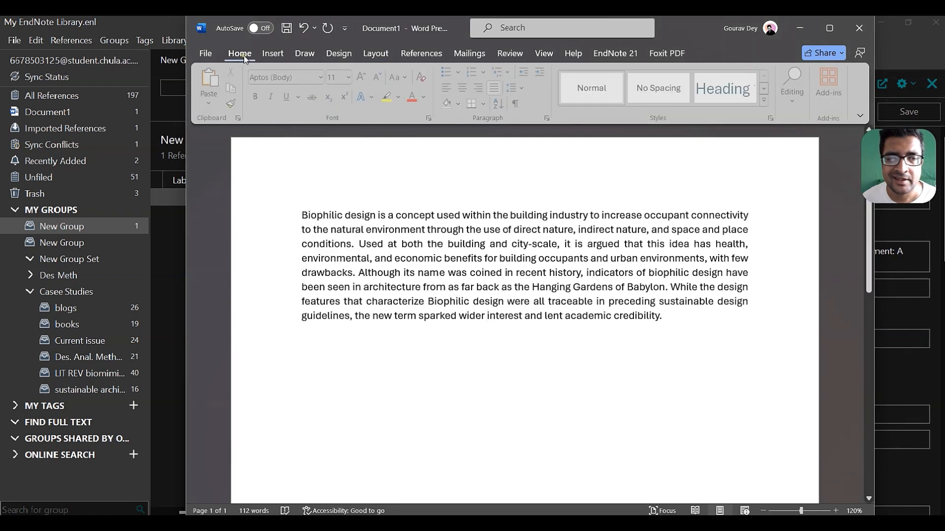
{"action": "left_click", "coordinate": [424, 288]}
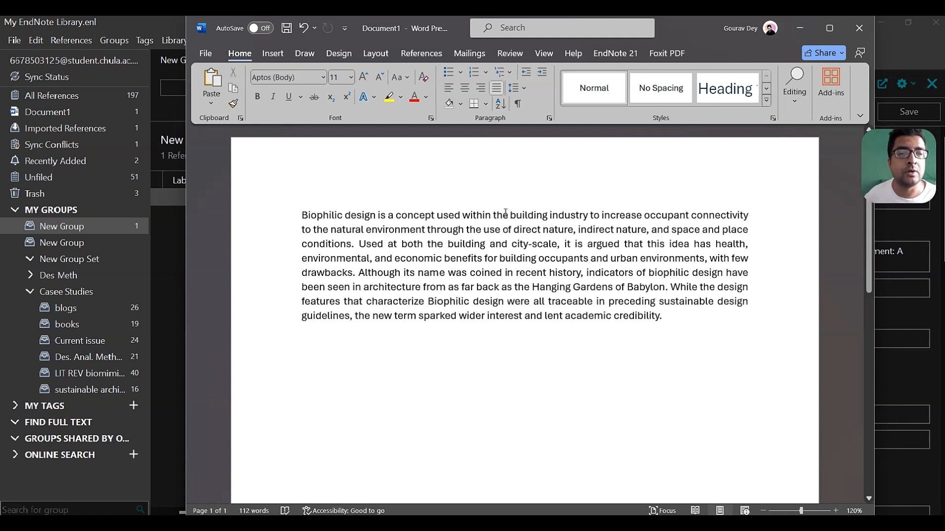
Switch to EndNote and copy the full title of the 2022 reference in the first New Group
{"action": "left_click", "coordinate": [152, 232]}
{"action": "left_click", "coordinate": [296, 203]}
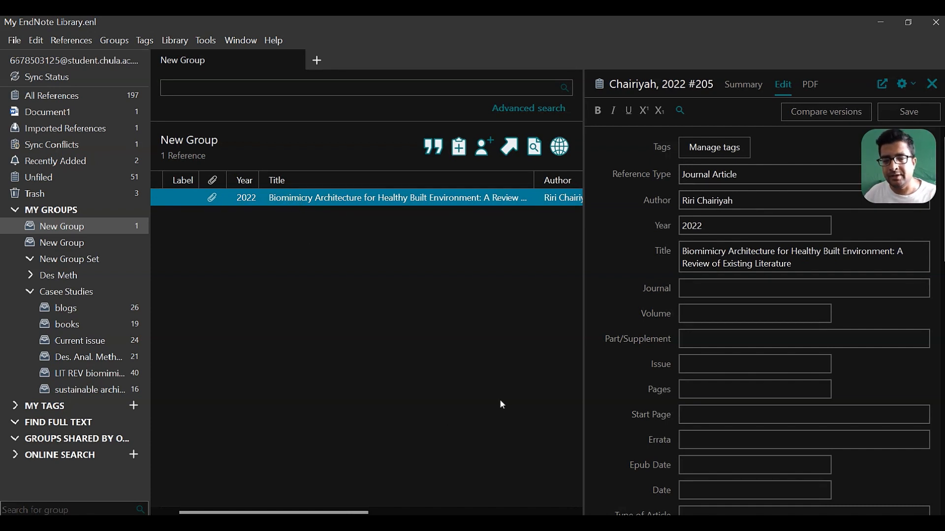
{"action": "left_click_drag", "start_coordinate": [808, 266], "coordinate": [678, 251]}
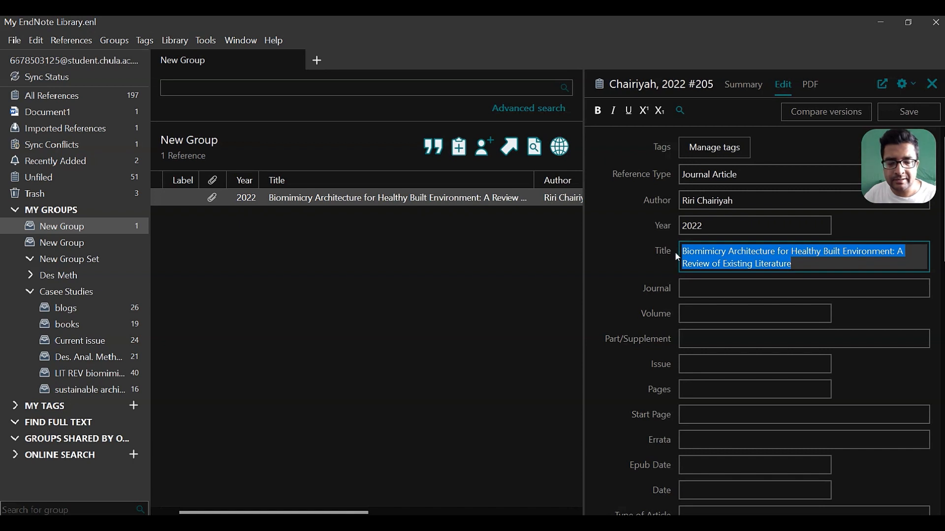
Switch back to Word and open EndNote's citation search with the insertion point right after "conditions" in the paragraph
{"action": "mouse_move", "coordinate": [543, 523]}
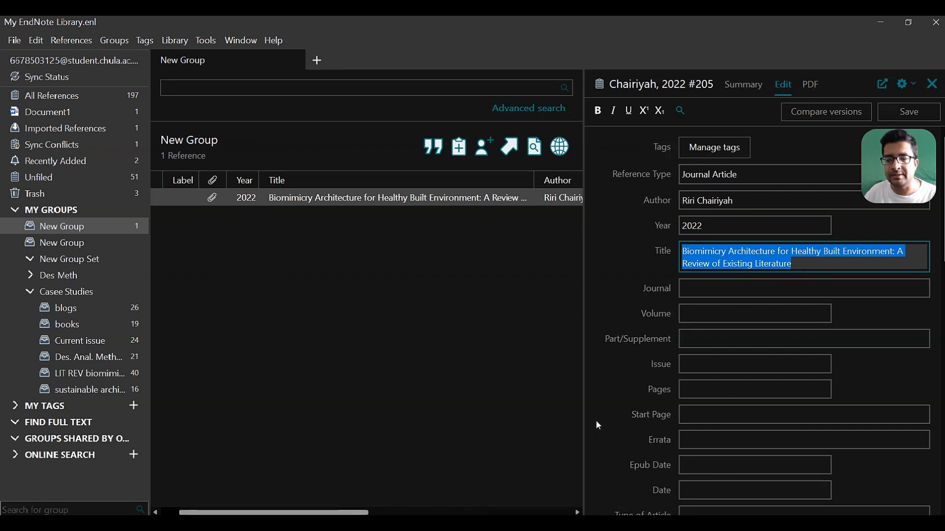
{"action": "left_click", "coordinate": [543, 523]}
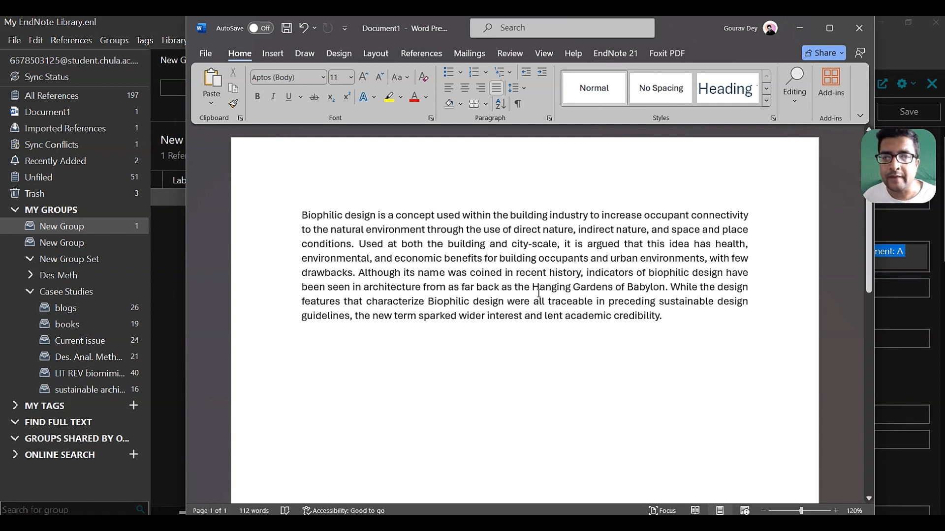
{"action": "left_click", "coordinate": [602, 59]}
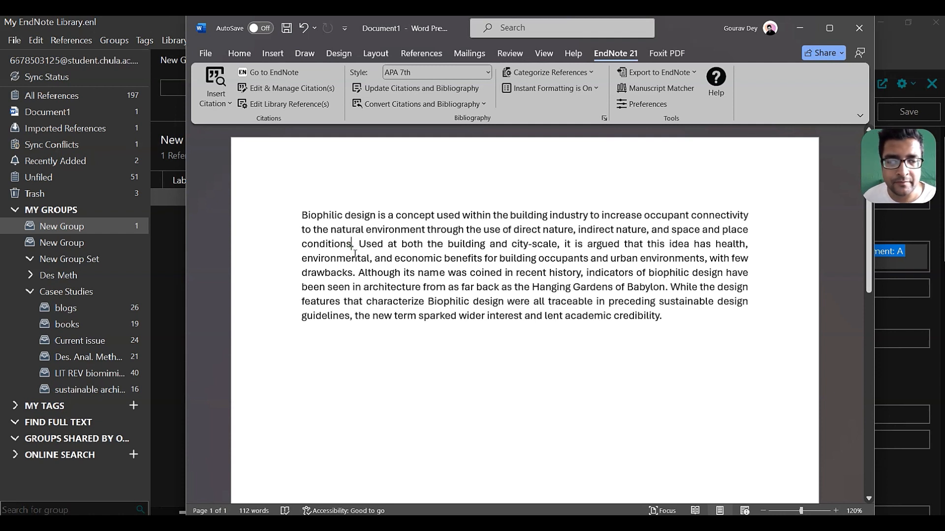
{"action": "left_click", "coordinate": [228, 103]}
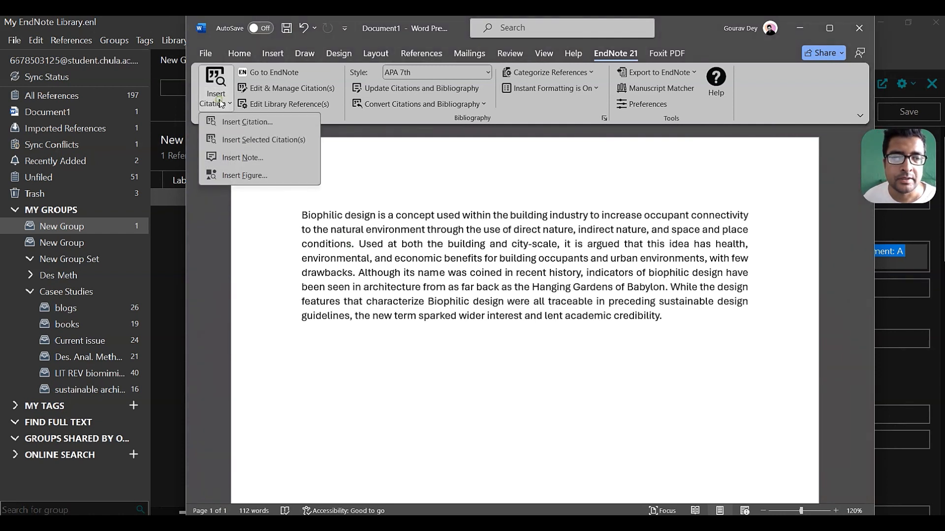
{"action": "left_click", "coordinate": [241, 122]}
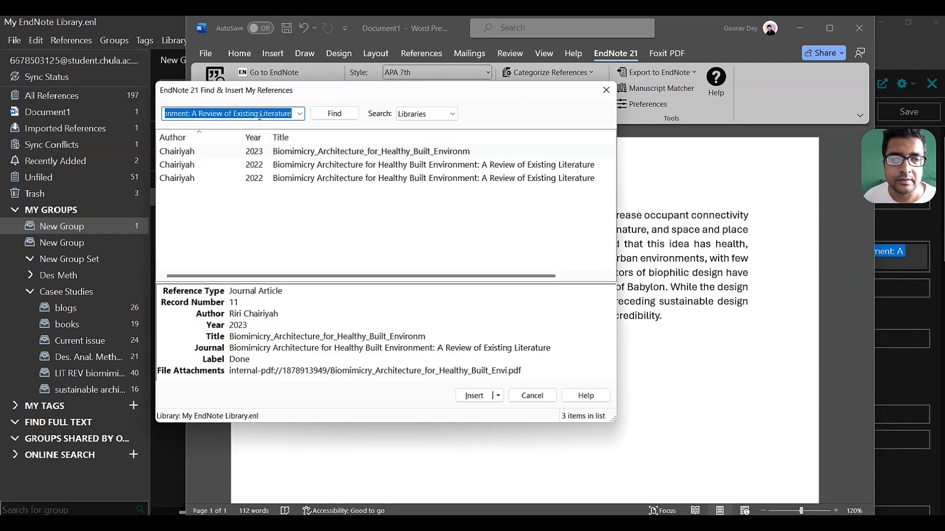
Search the EndNote libraries for "Biomimicry Architecture for Healthy Built Environment: A Review of Existing Literature" using the copied title
{"action": "key", "text": "BackSpace"}
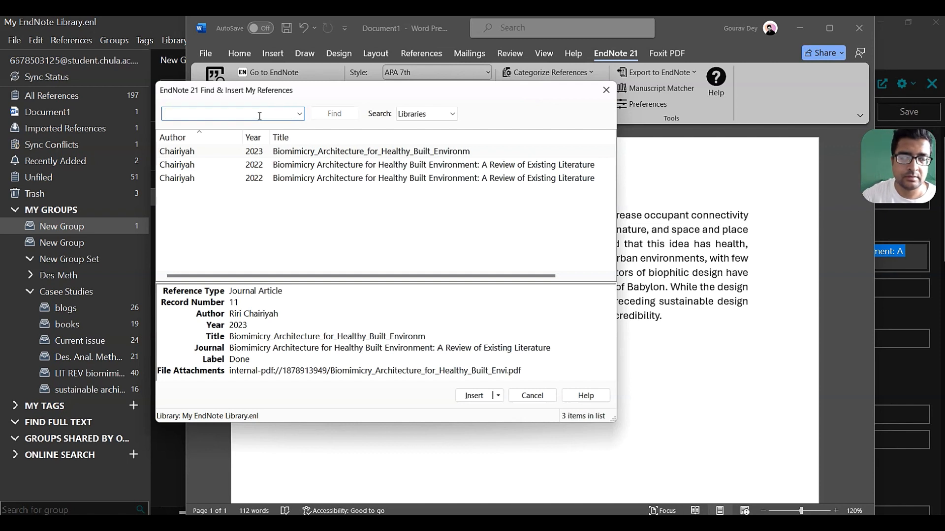
{"action": "key", "text": "ctrl+v"}
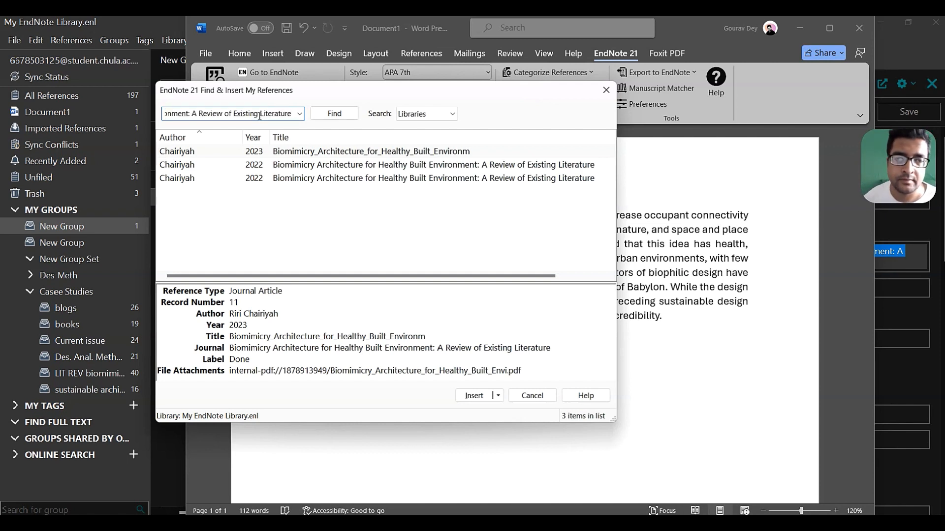
{"action": "left_click", "coordinate": [334, 113]}
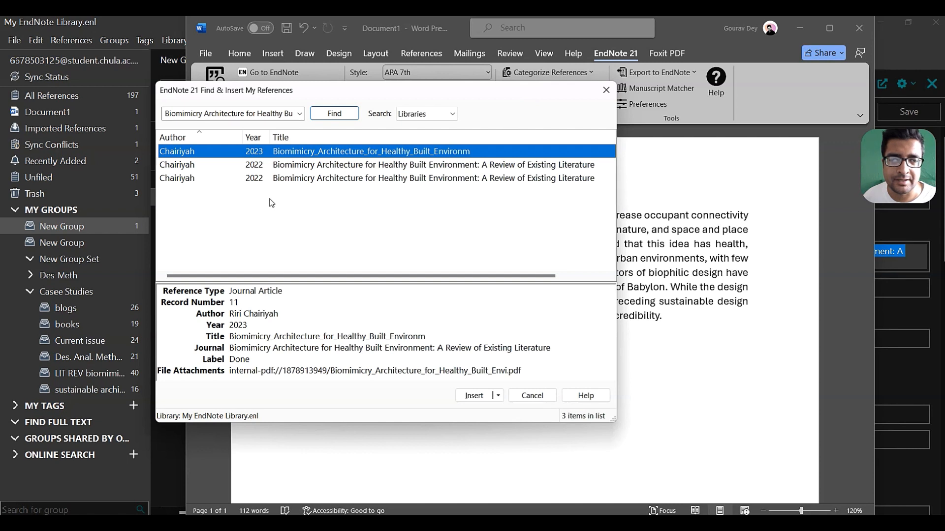
Insert the first 2022 entry of "Biomimicry Architecture for Healthy Built Environment: A Review of Existing Literature" from the search results as a citation
{"action": "left_click", "coordinate": [316, 167]}
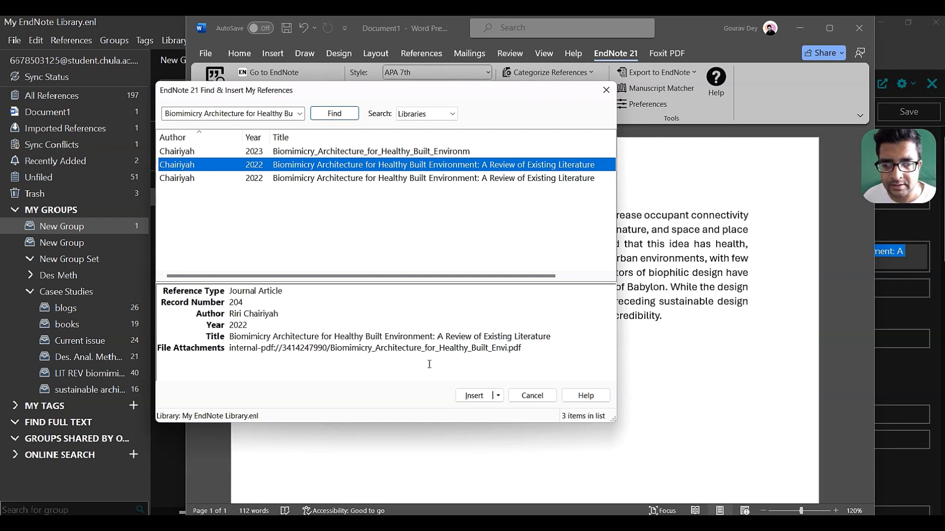
{"action": "left_click", "coordinate": [474, 397]}
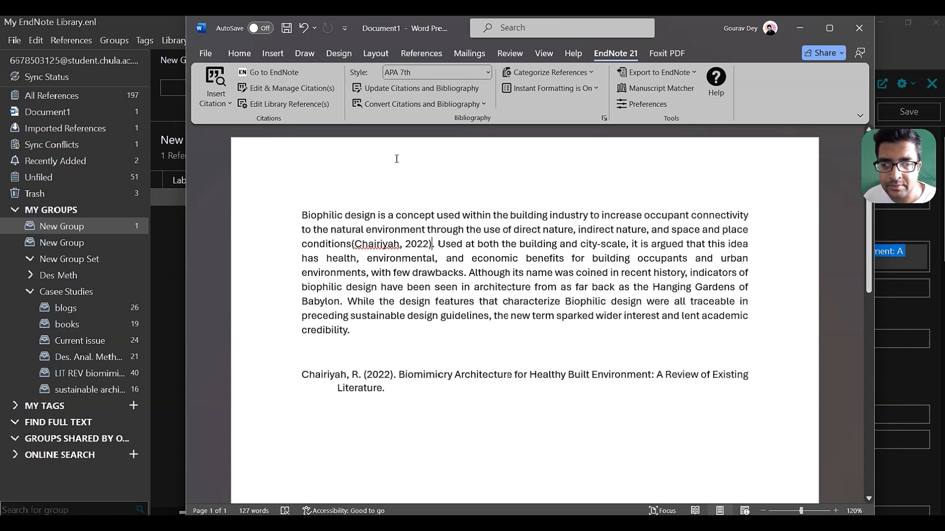
Add the heading "References" below the paragraph, directly above the bibliography entry, with extra blank lines before it
{"action": "scroll", "coordinate": [391, 164], "scroll_direction": "down", "scroll_amount": 2}
{"action": "left_click", "coordinate": [310, 277]}
{"action": "key", "text": "Return"}
{"action": "key", "text": "Return"}
{"action": "type", "text": "References"}
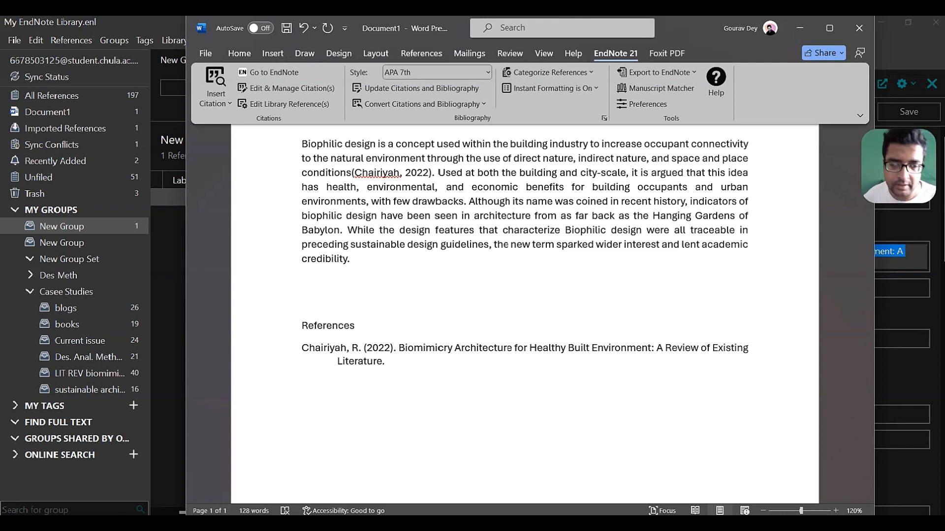
Try the Numbered citation style on the in-text citation and bibliography, and switch the style back to APA 7th
{"action": "scroll", "coordinate": [360, 290], "scroll_direction": "up", "scroll_amount": 1}
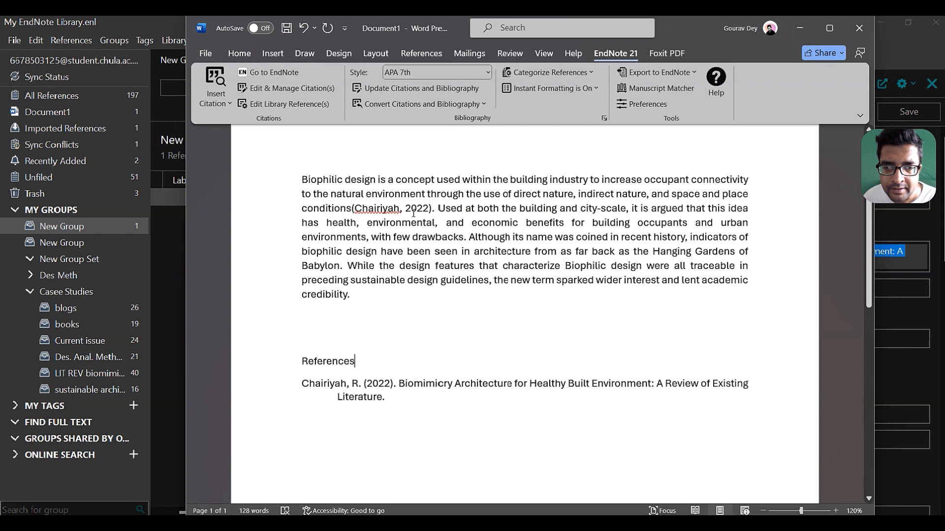
{"action": "scroll", "coordinate": [393, 323], "scroll_direction": "down", "scroll_amount": 3}
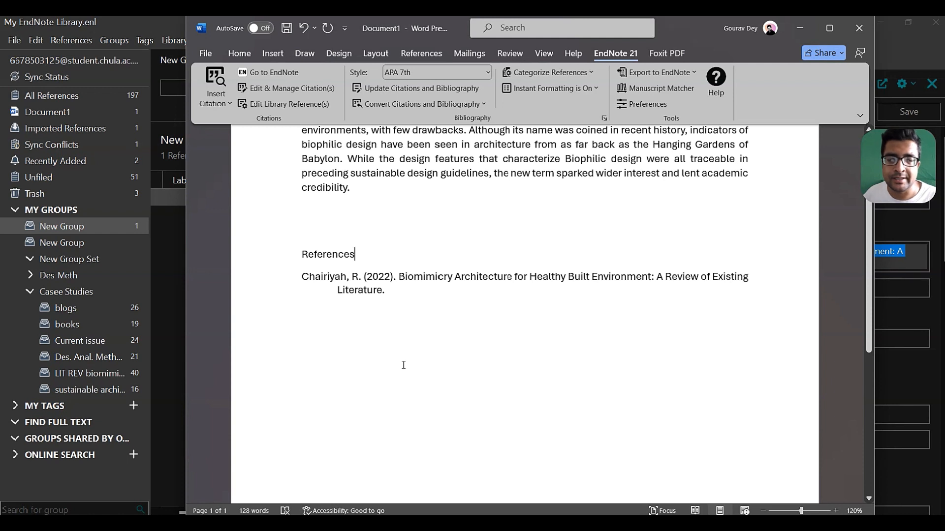
{"action": "scroll", "coordinate": [409, 366], "scroll_direction": "up", "scroll_amount": 3}
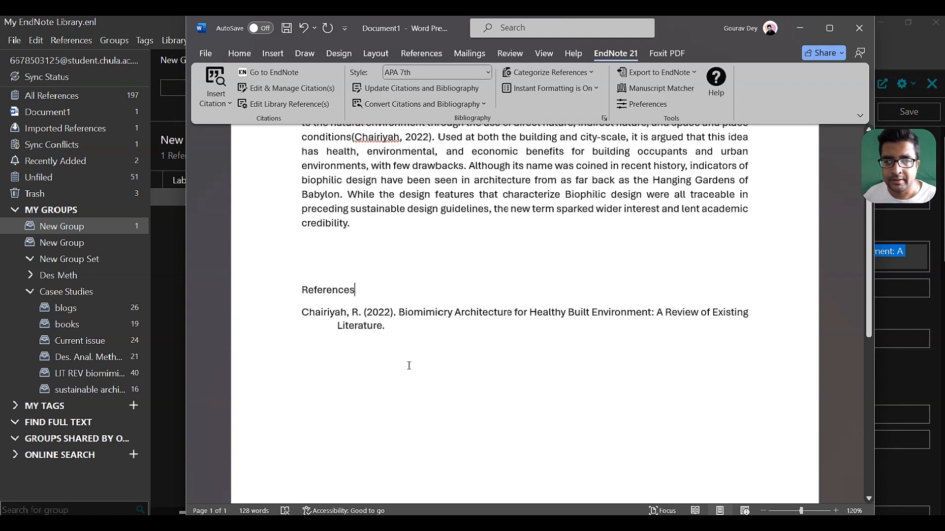
{"action": "scroll", "coordinate": [408, 365], "scroll_direction": "down", "scroll_amount": 1}
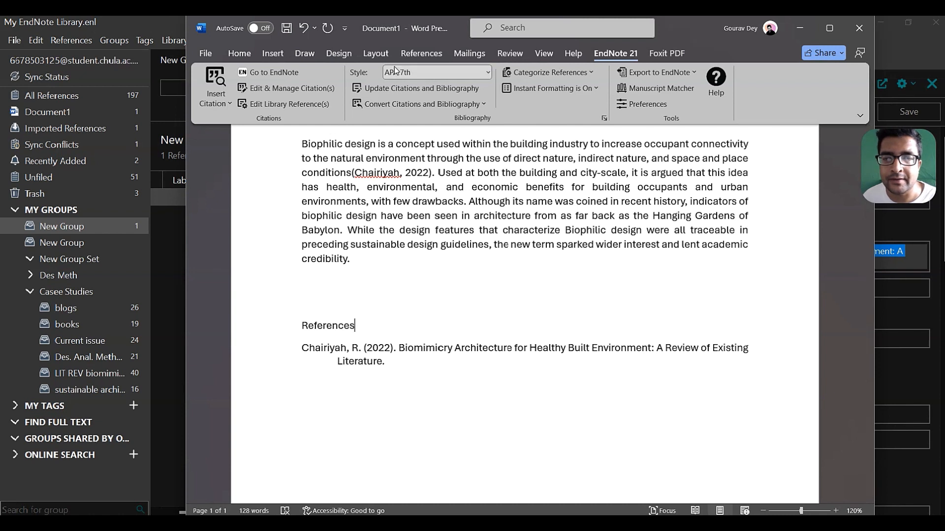
{"action": "left_click", "coordinate": [471, 75]}
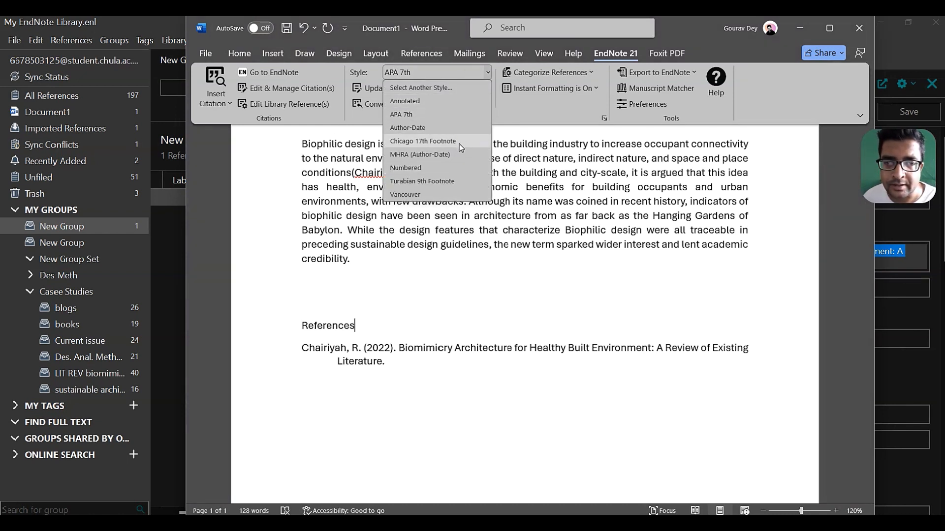
{"action": "left_click", "coordinate": [453, 168]}
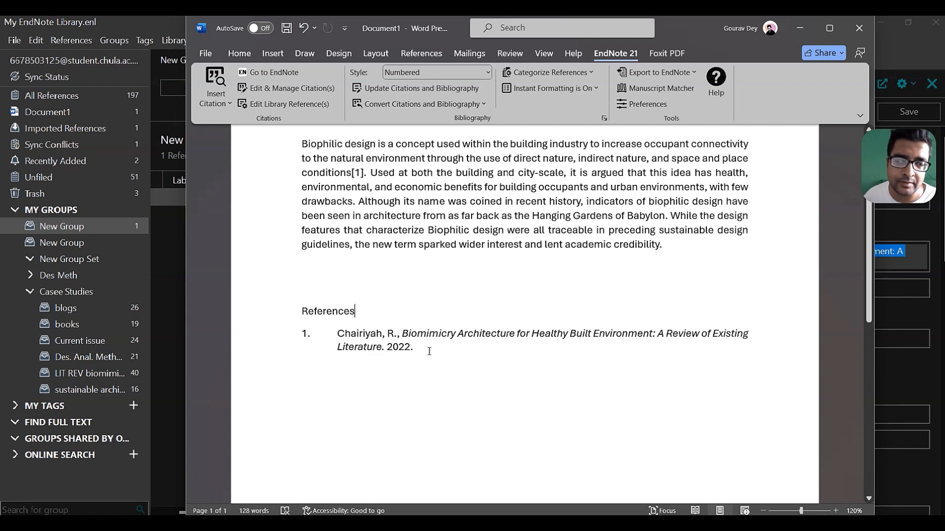
{"action": "left_click", "coordinate": [465, 76]}
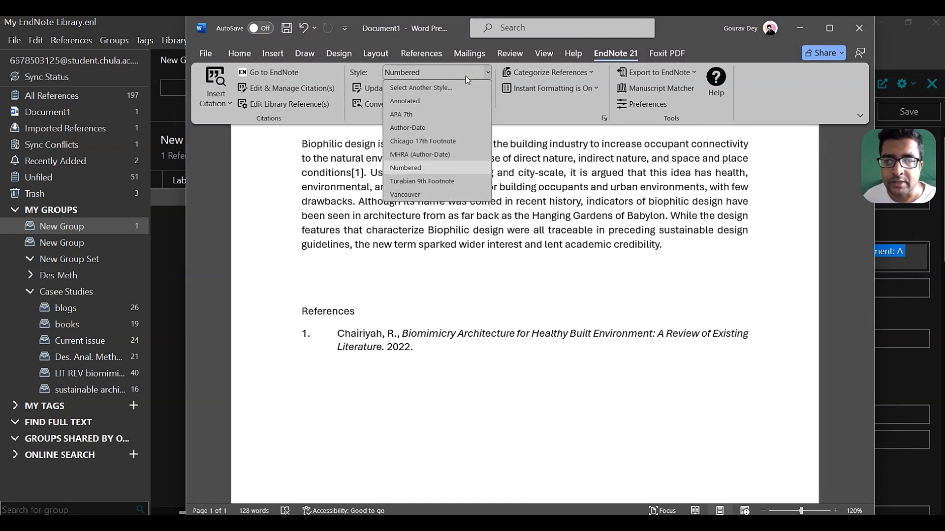
{"action": "left_click", "coordinate": [434, 114]}
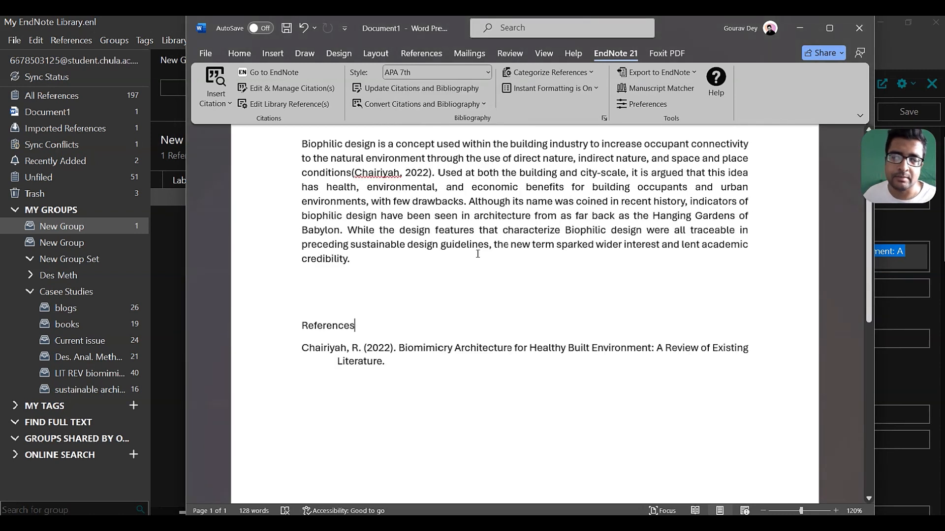
Change the font of the entire document, including the citation and bibliography, to Times New Roman
{"action": "scroll", "coordinate": [475, 260], "scroll_direction": "up", "scroll_amount": 2}
{"action": "scroll", "coordinate": [476, 259], "scroll_direction": "down", "scroll_amount": 2}
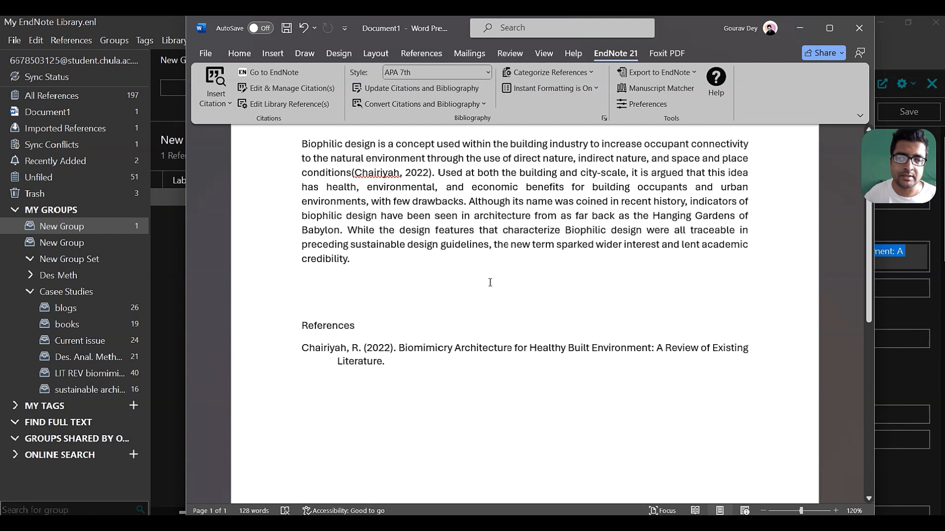
{"action": "key", "text": "ctrl+a"}
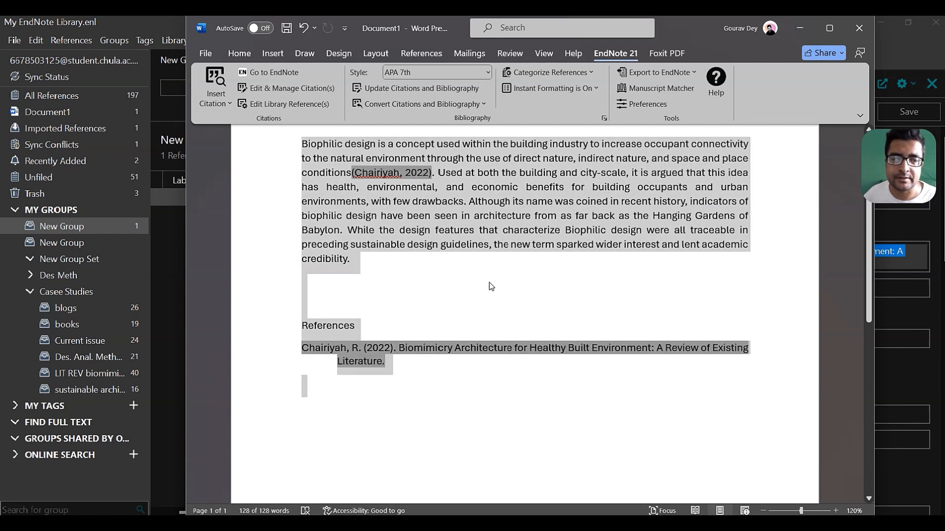
{"action": "left_click", "coordinate": [238, 54]}
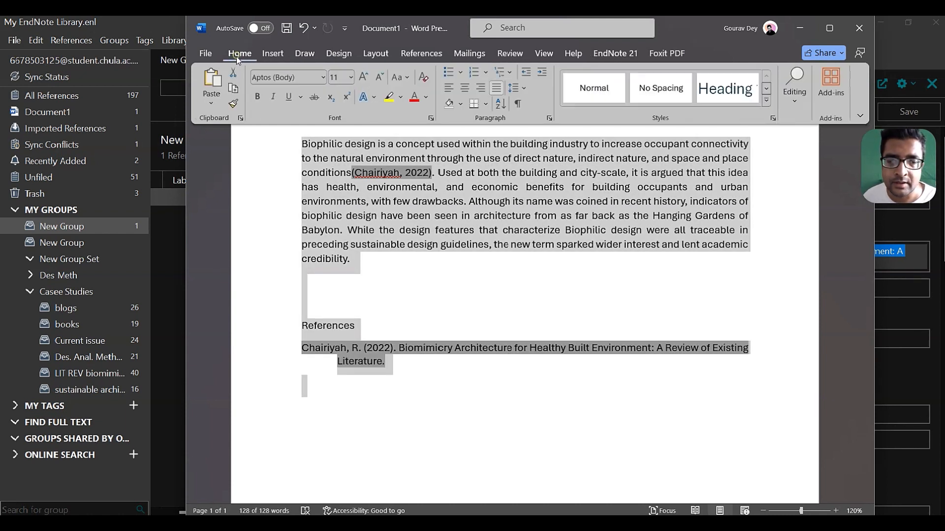
{"action": "left_click", "coordinate": [311, 82]}
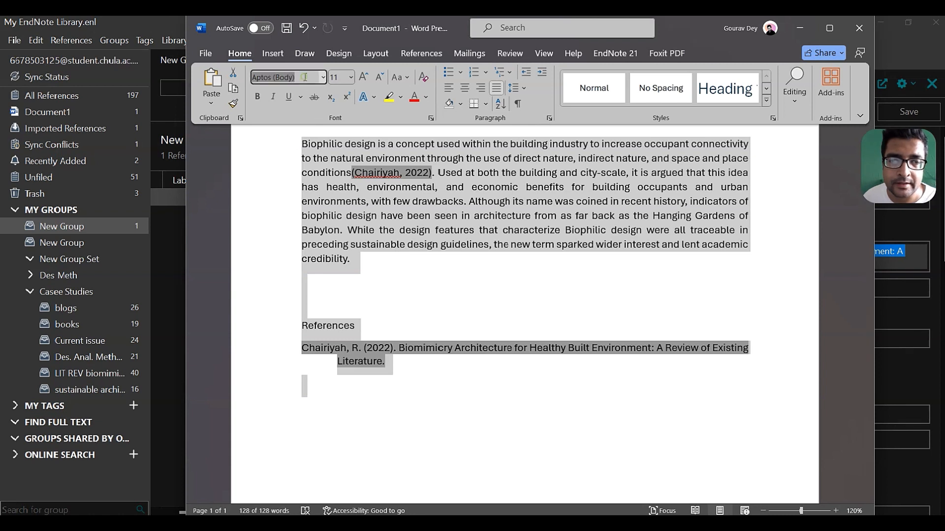
{"action": "left_click", "coordinate": [323, 78]}
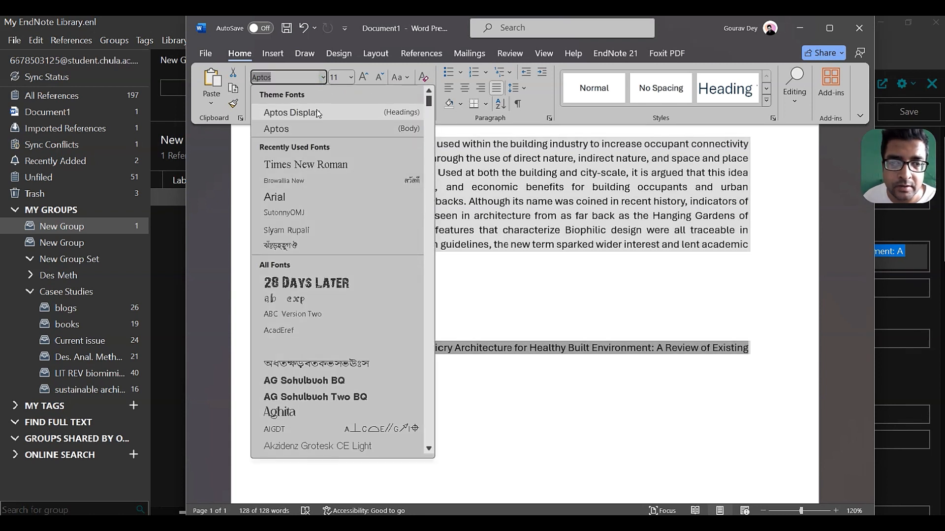
{"action": "left_click", "coordinate": [300, 161]}
{"action": "left_click", "coordinate": [474, 294]}
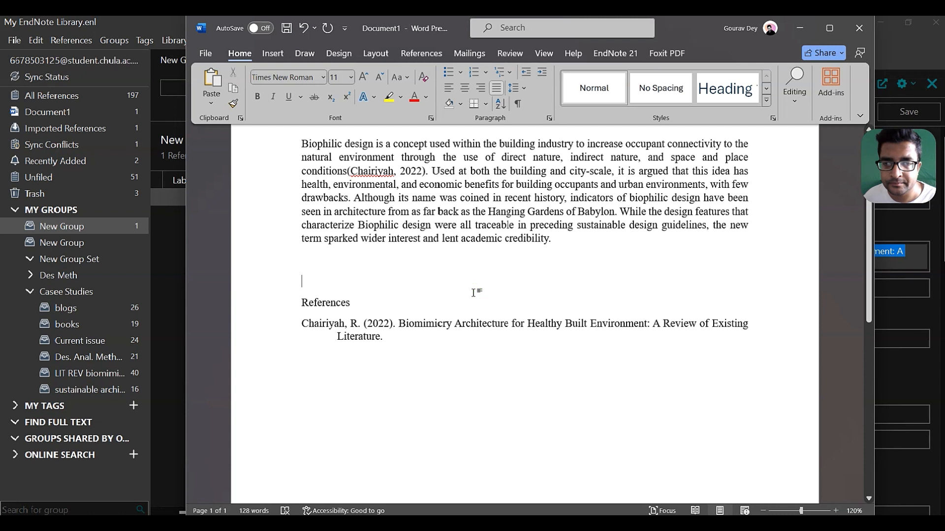
Bring up the save prompt for the Word document, dismiss it without saving, and switch back to the EndNote library
{"action": "scroll", "coordinate": [474, 293], "scroll_direction": "up", "scroll_amount": 2}
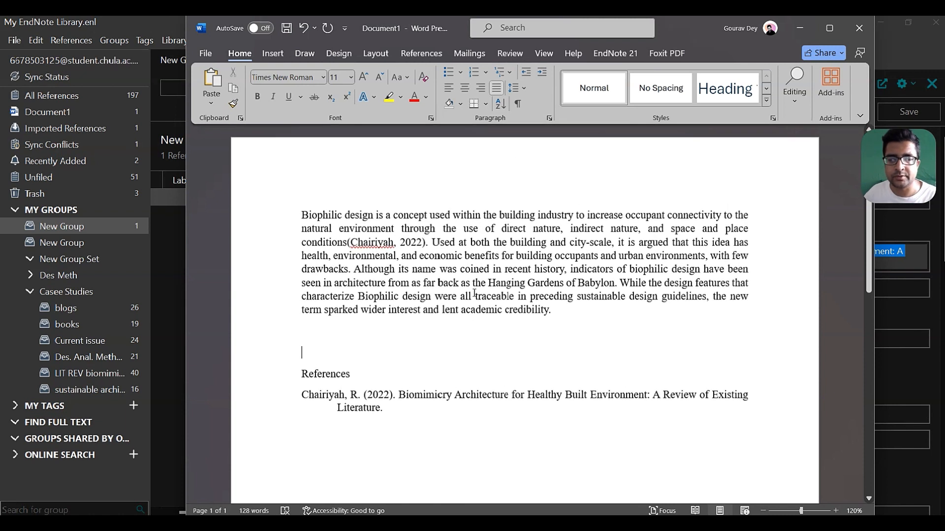
{"action": "key", "text": "ctrl+s"}
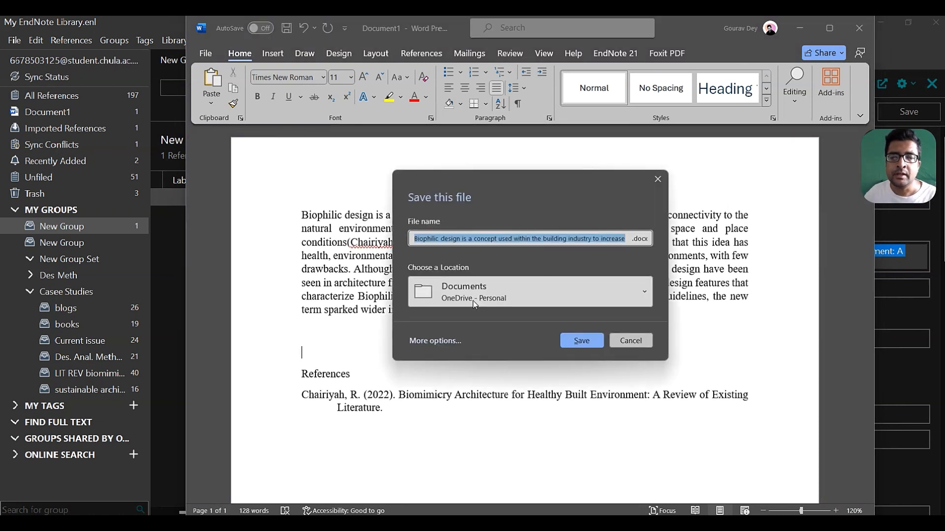
{"action": "left_click", "coordinate": [630, 341]}
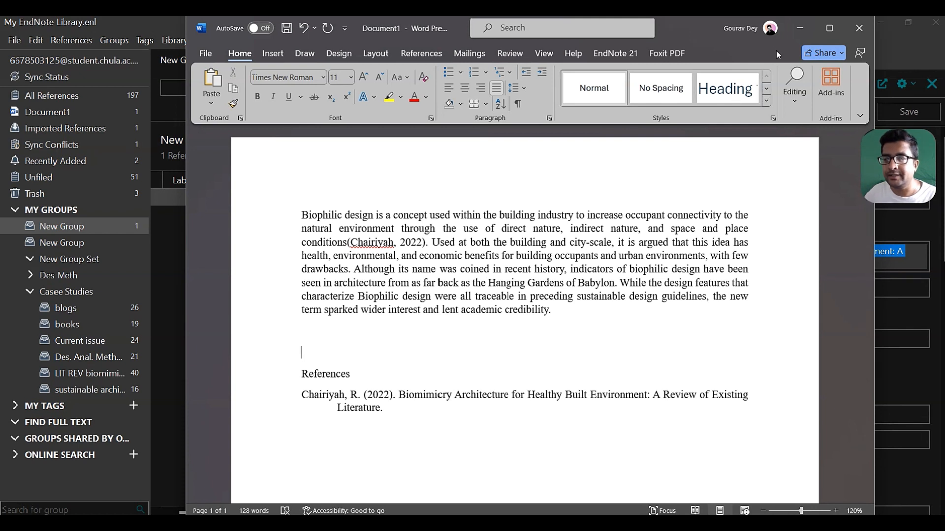
{"action": "left_click", "coordinate": [805, 27]}
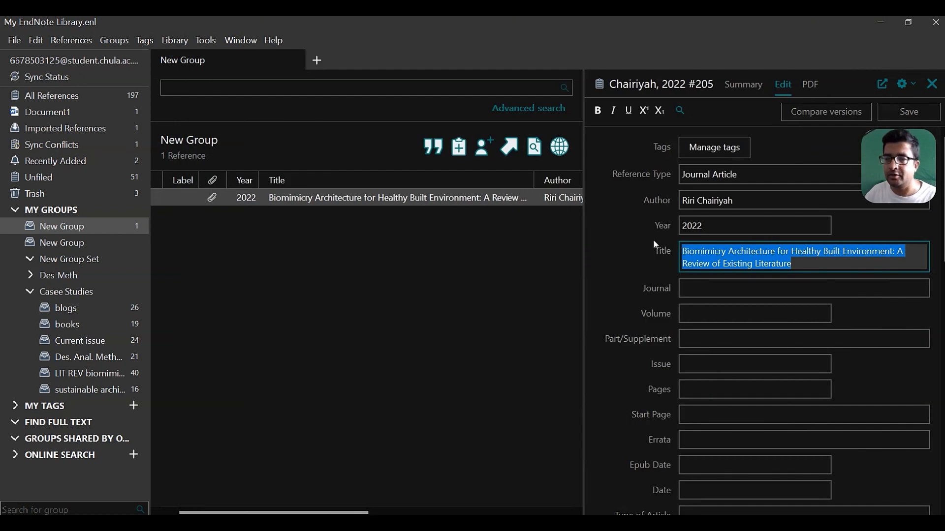